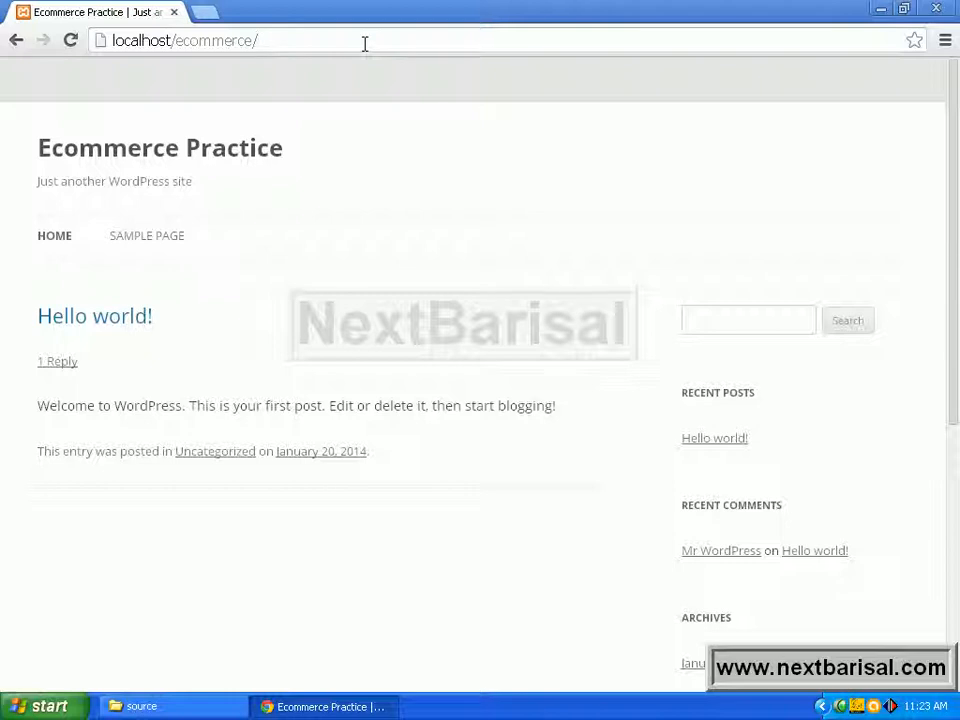
Step: Open the admin area of the local ecommerce site at localhost/ecommerce/wp-admin
text(wp-)
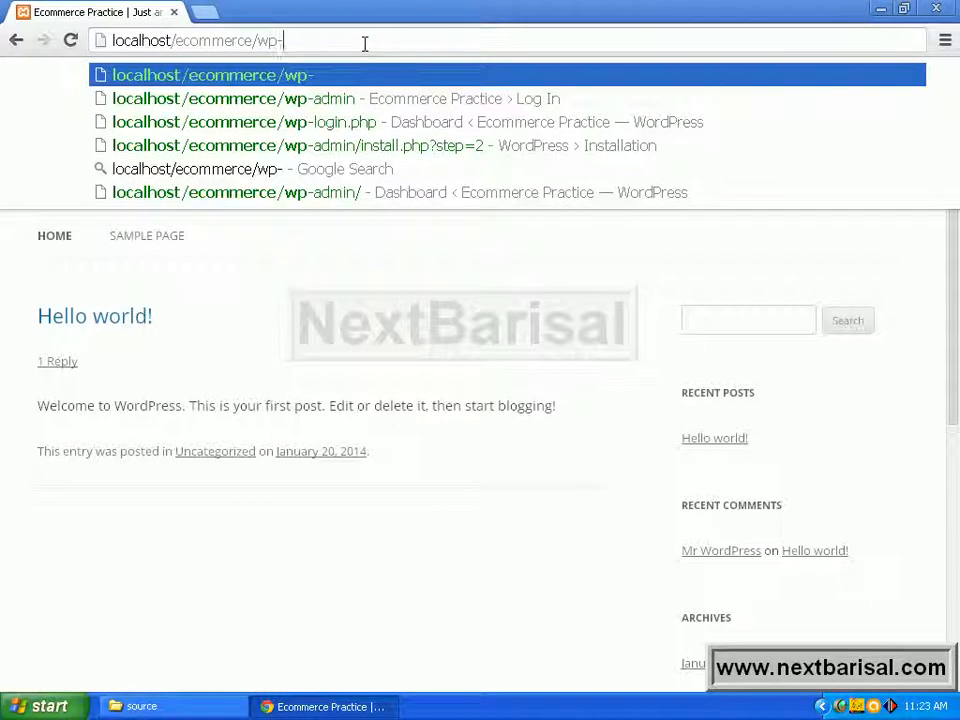
key(Down)
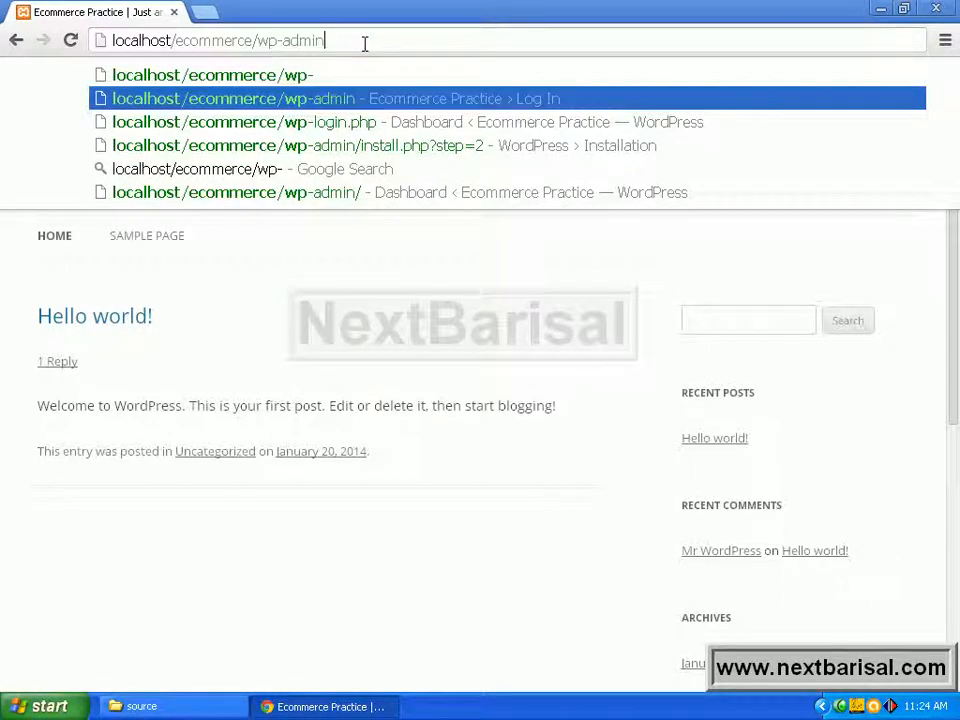
key(Return)
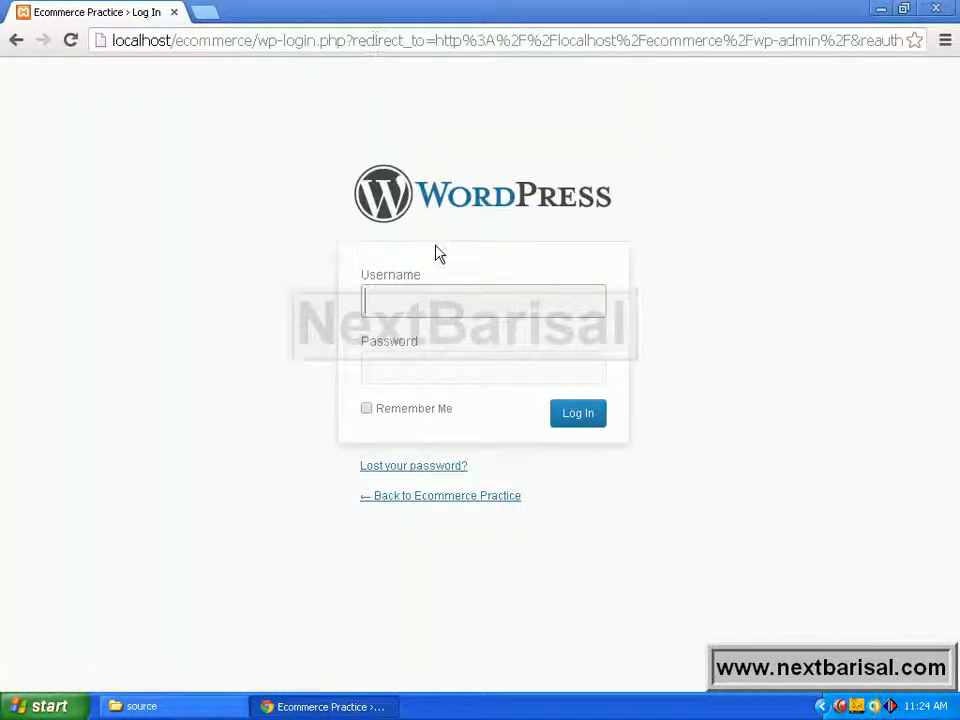
Step: Log in to the site with the username admin and the account password
click(478, 306)
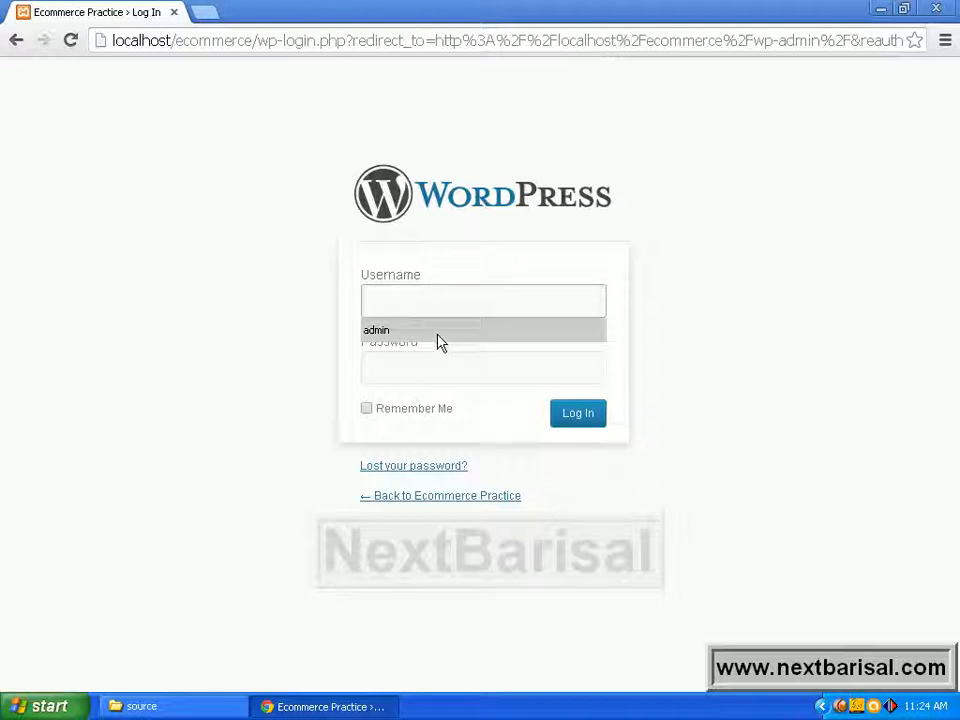
click(440, 344)
click(435, 372)
right_click(432, 369)
click(476, 469)
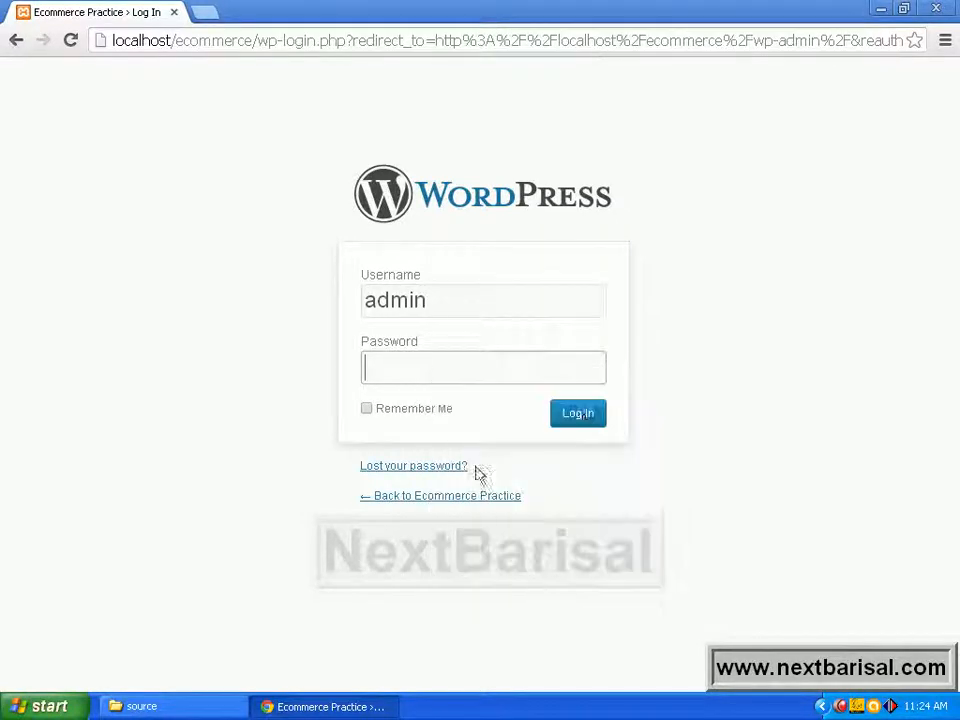
click(577, 421)
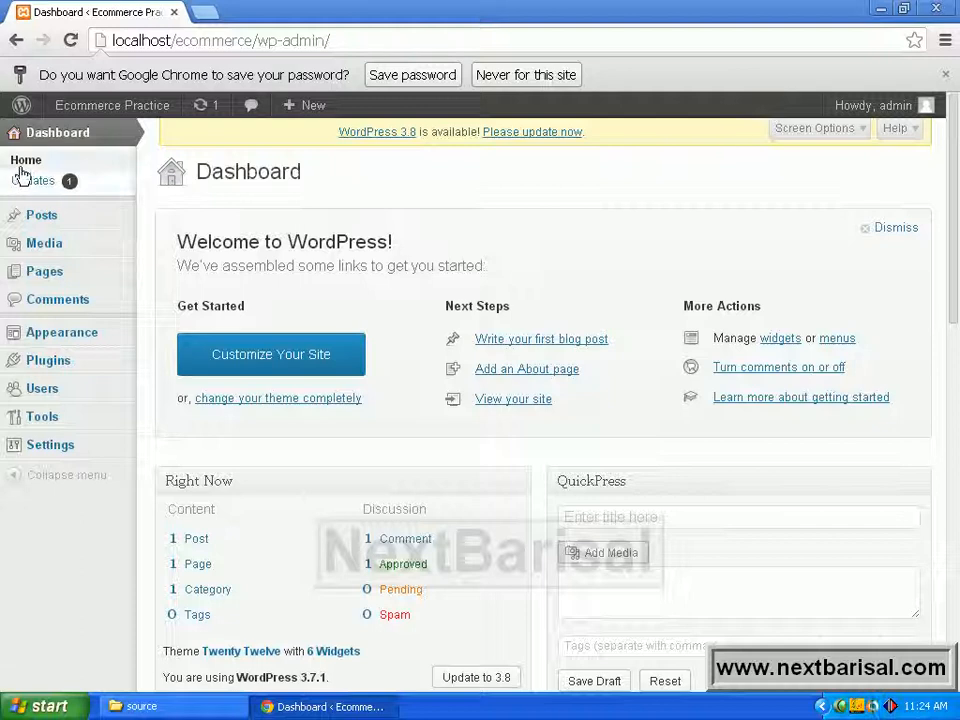
Step: Open the add-new plugin page and view its upload option for installing a plugin in .zip format
mouse_move(57, 366)
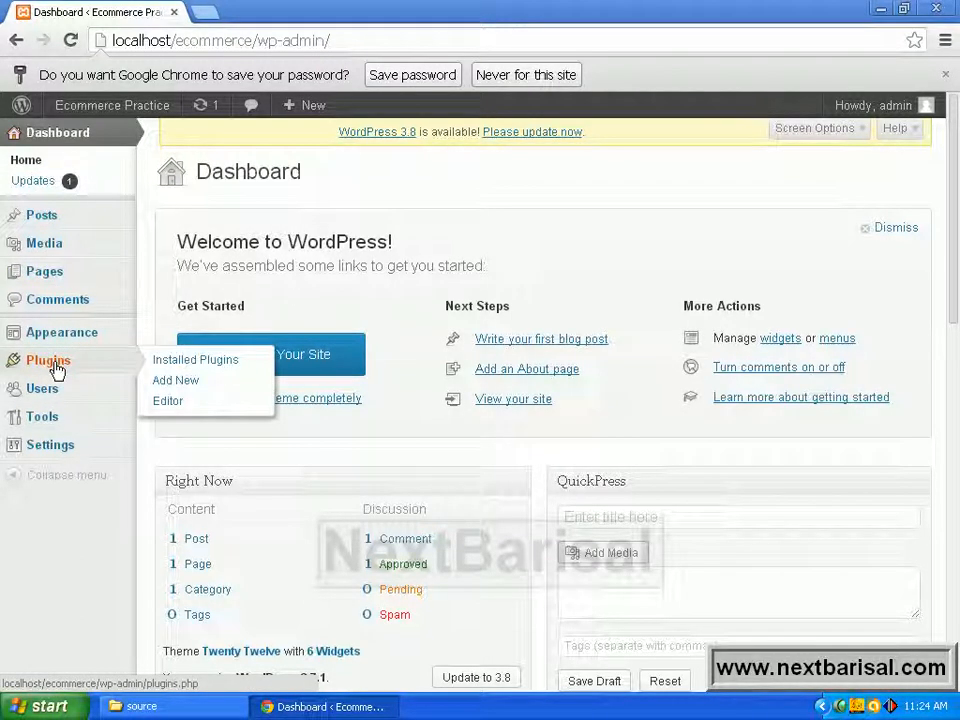
click(196, 383)
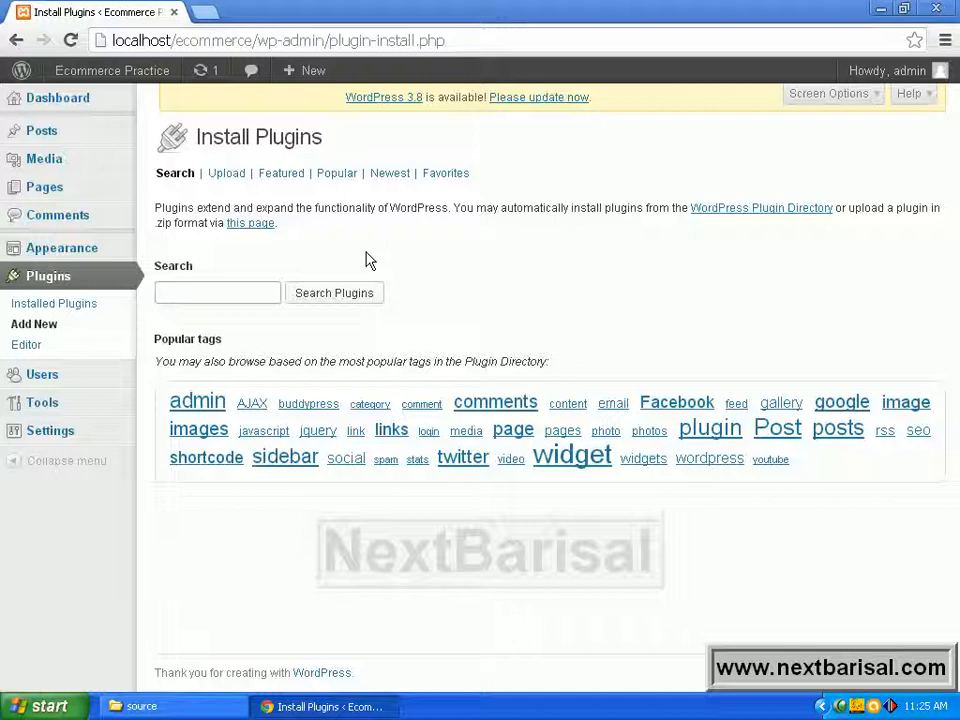
click(228, 180)
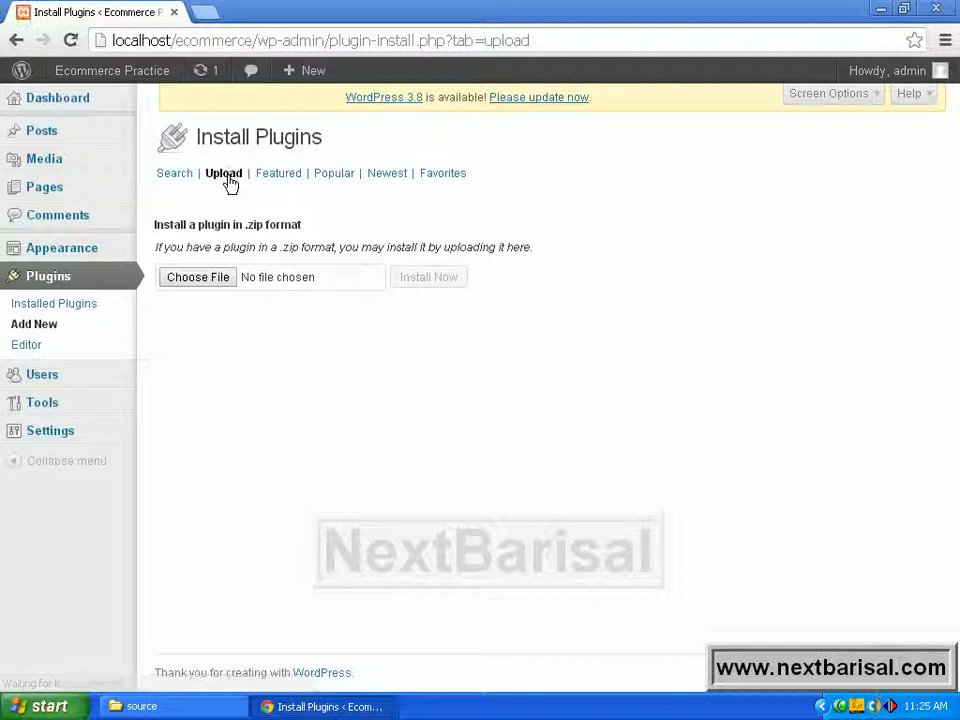
drag(198, 224, 303, 224)
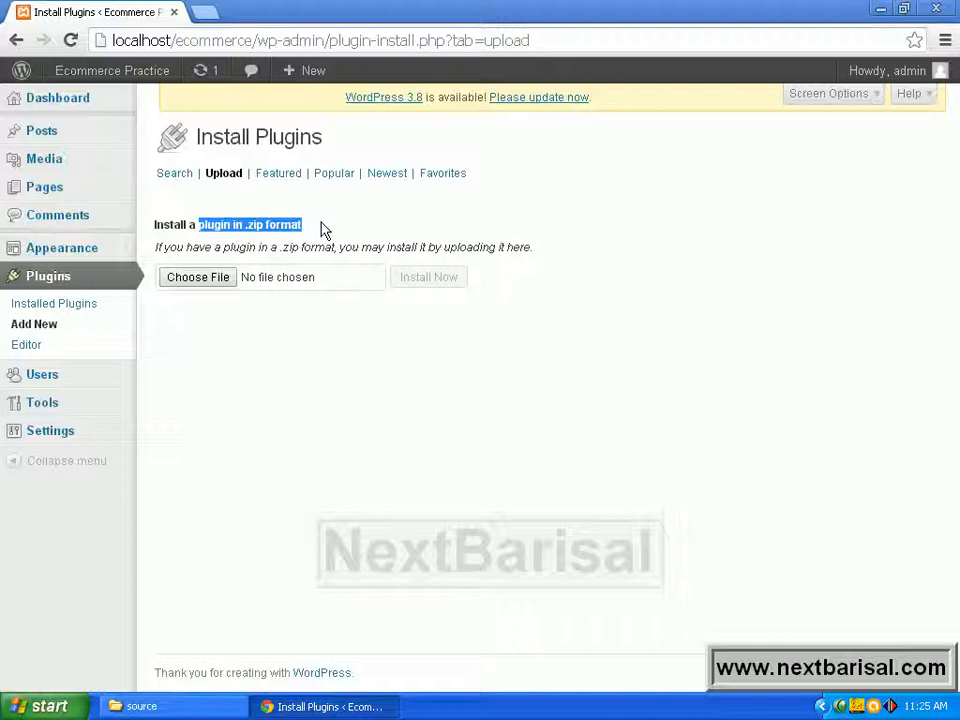
click(323, 228)
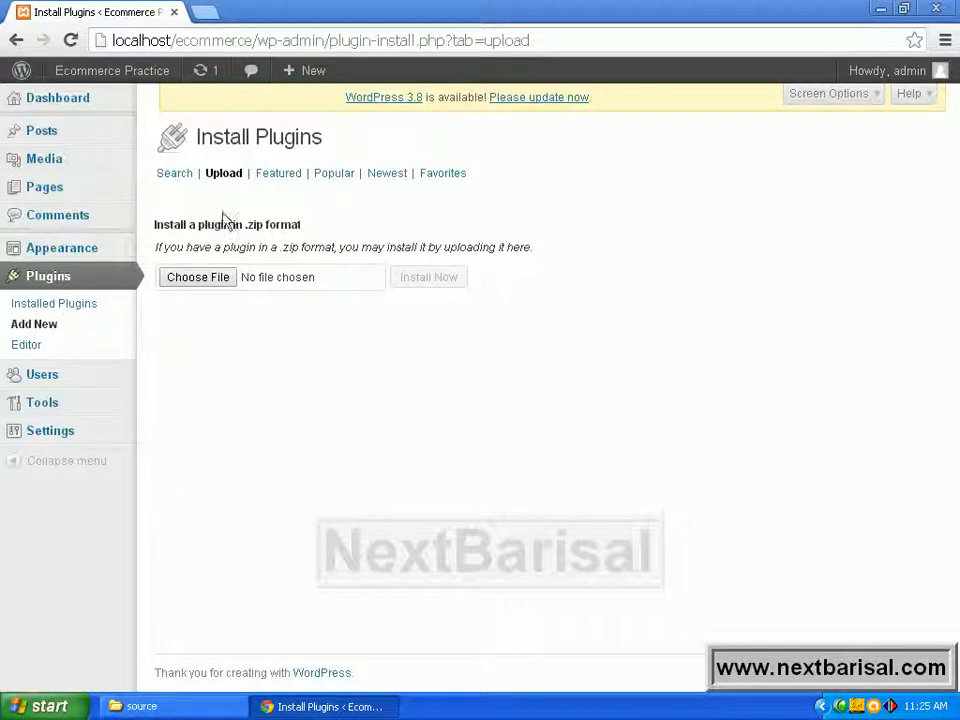
Step: Return to the plugin search and search the available plugins for woocommerce
click(177, 180)
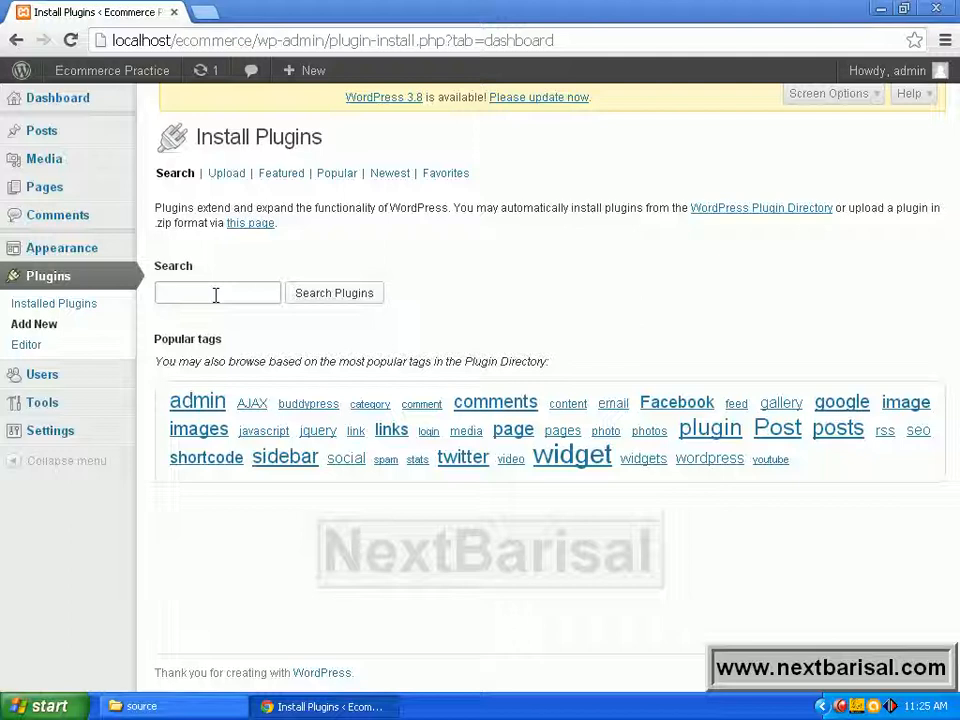
text(woocommerce)
click(341, 298)
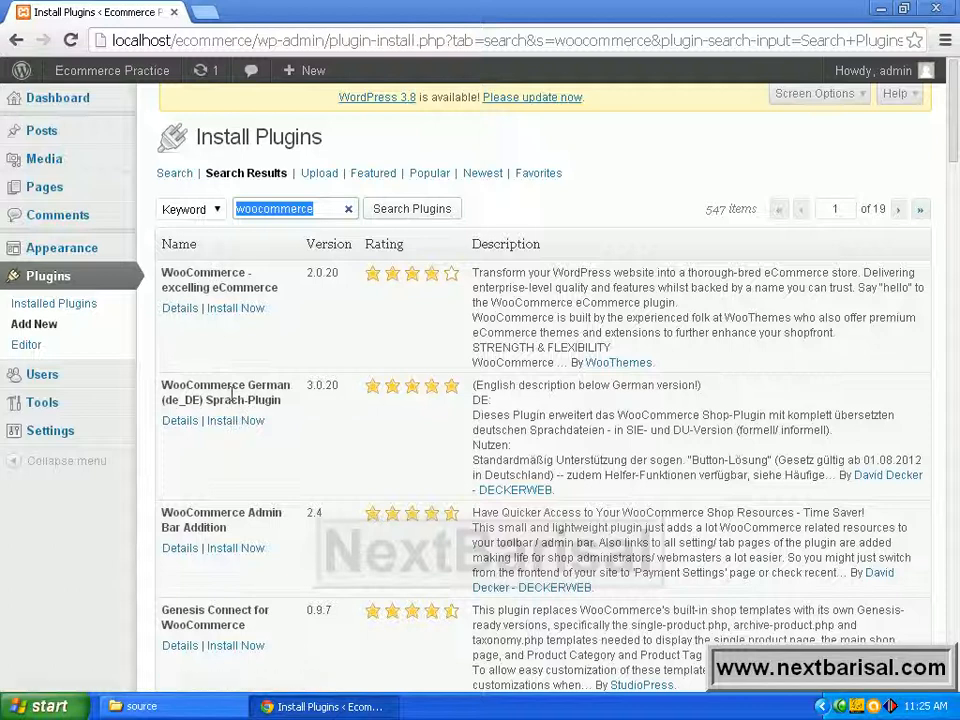
Step: Try to install the WooCommerce - excelling eCommerce plugin, version 2.0.20, from the search results
drag(173, 273, 256, 285)
click(260, 283)
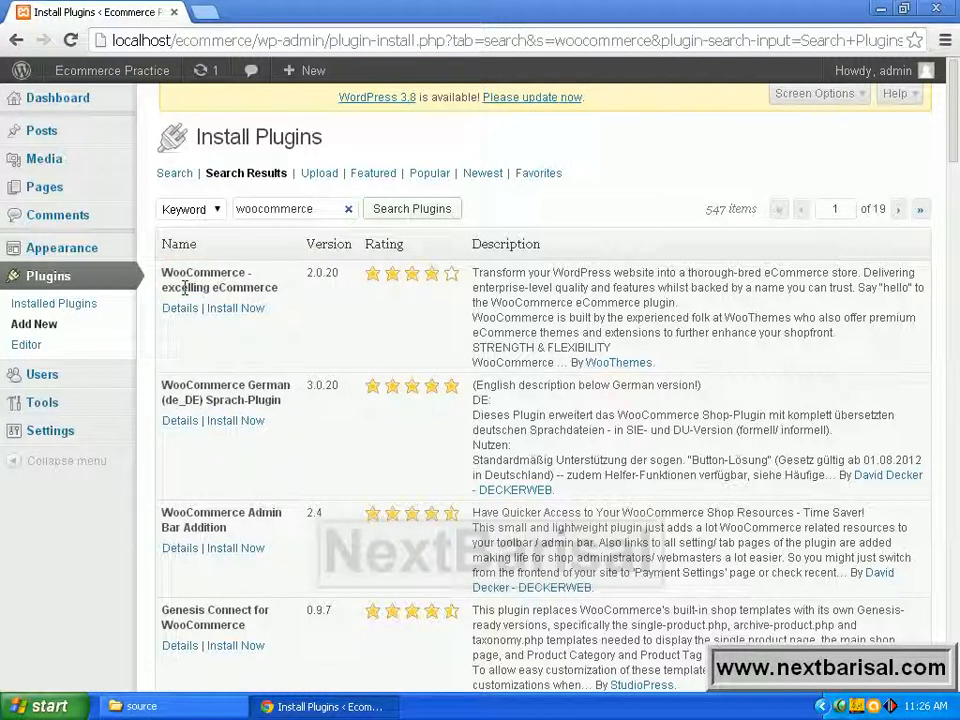
drag(211, 287, 280, 287)
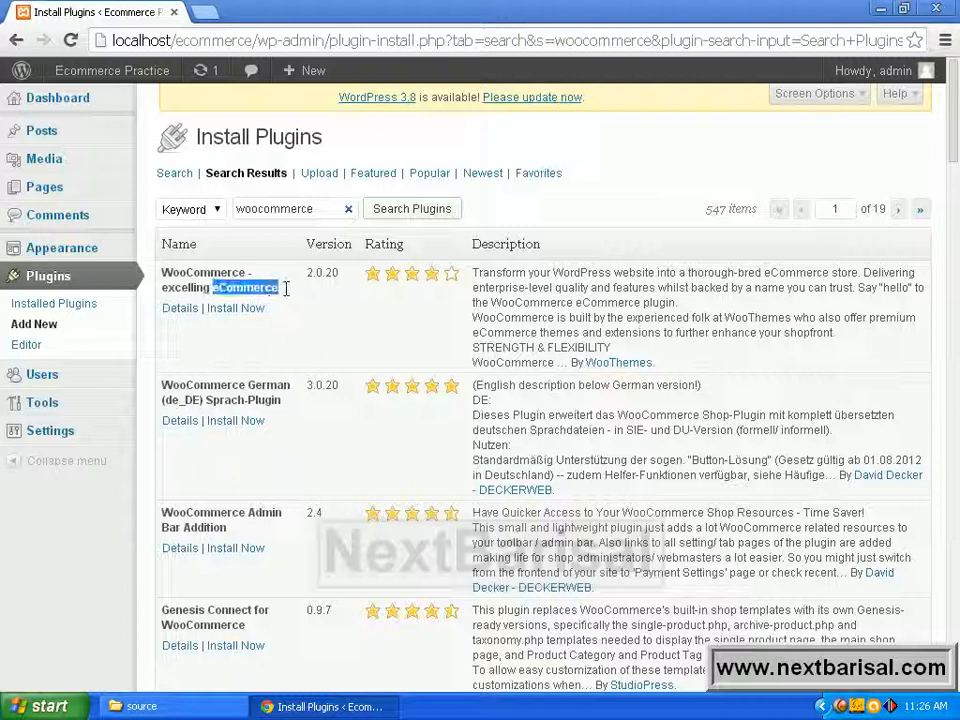
click(224, 311)
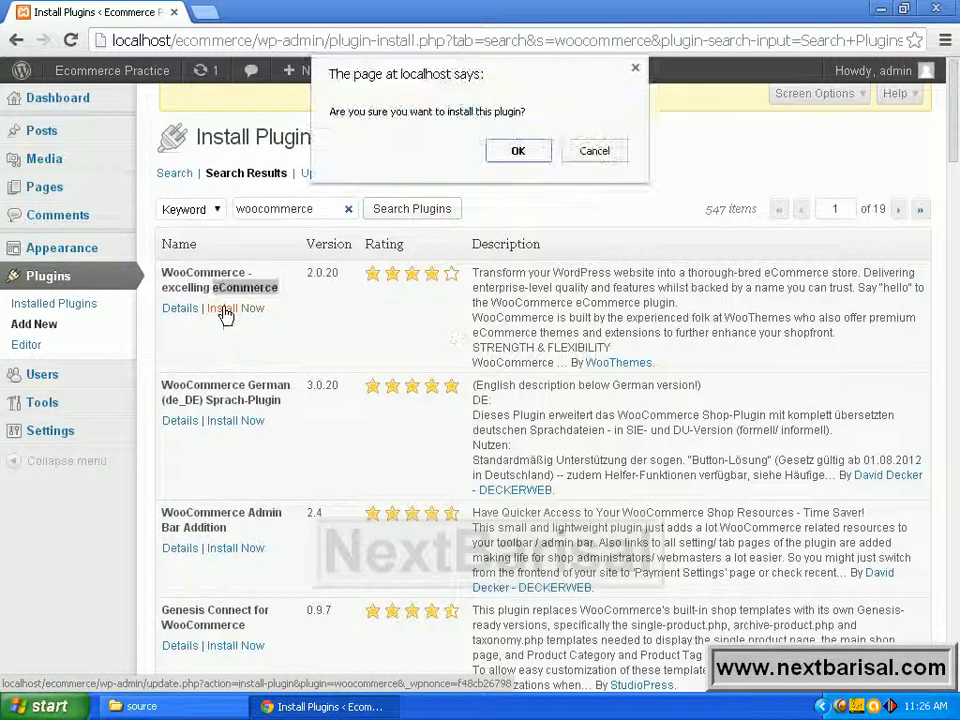
click(516, 155)
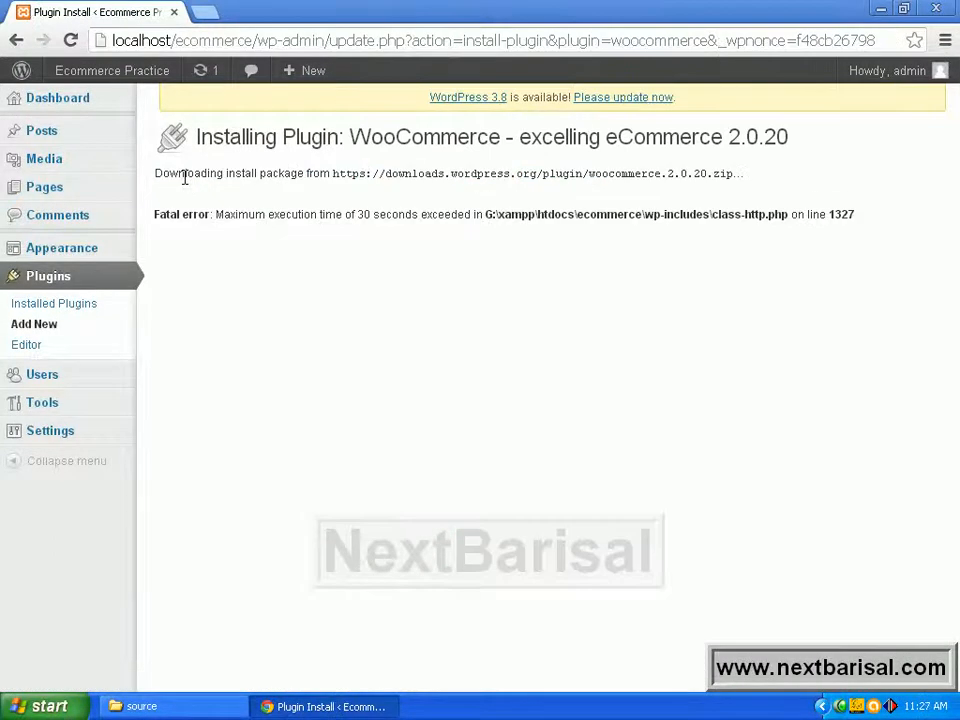
Step: Check the install package's download source and open wordpress.org in a new browser tab
drag(179, 173, 306, 174)
click(317, 306)
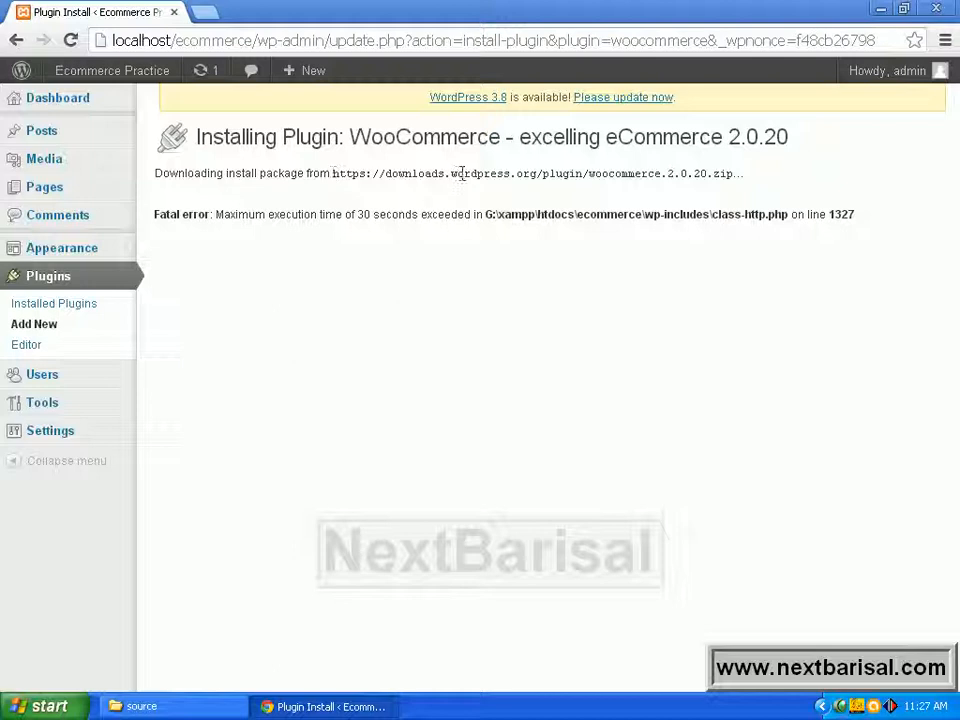
drag(456, 174, 540, 176)
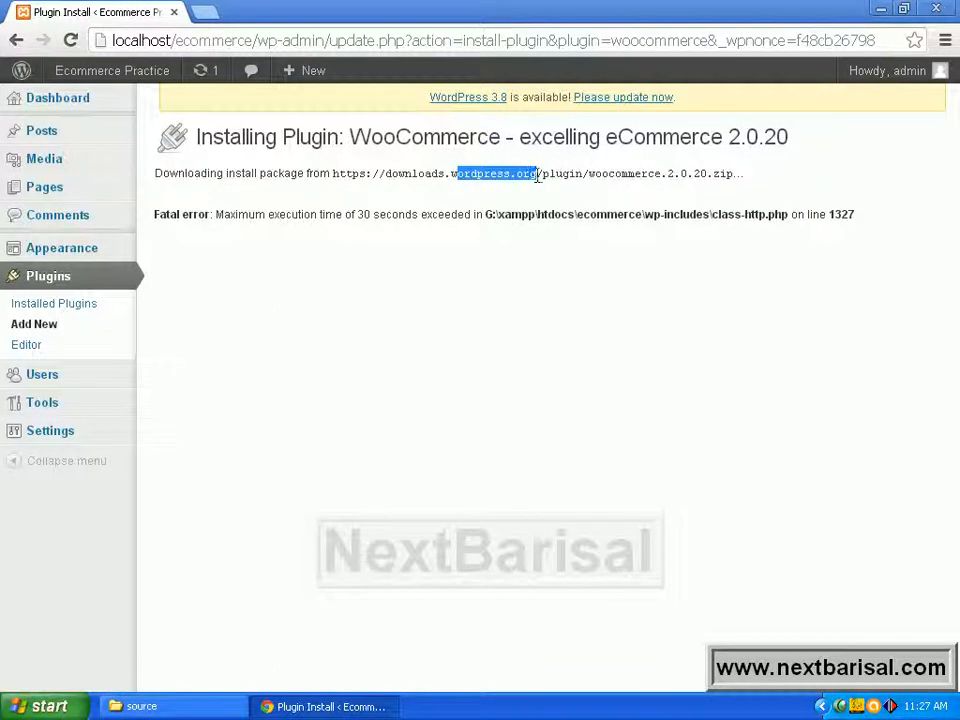
click(205, 12)
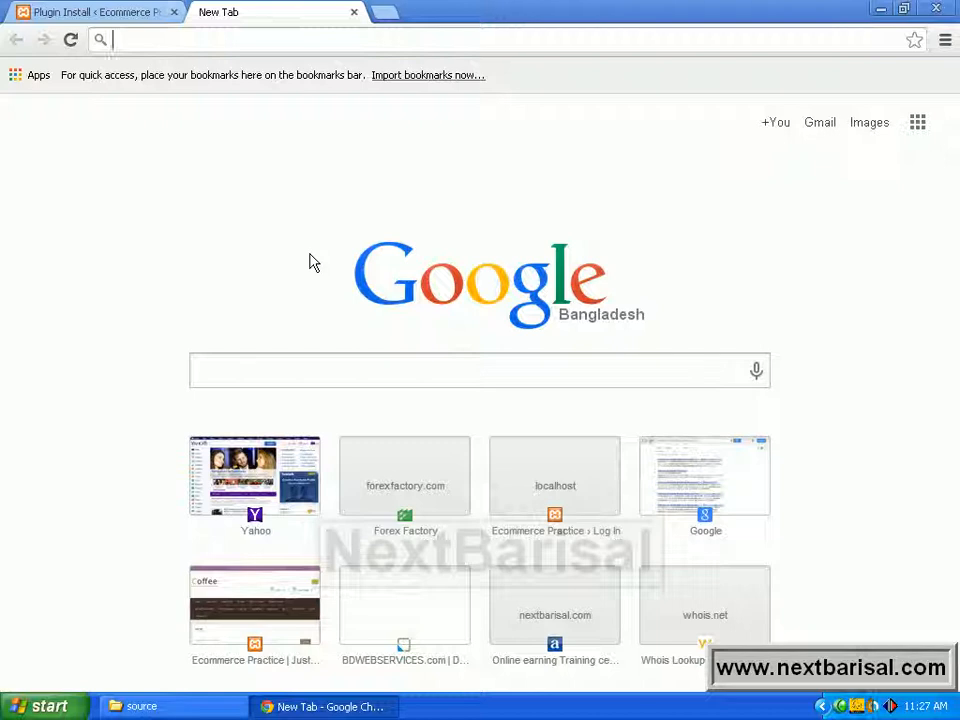
text(h)
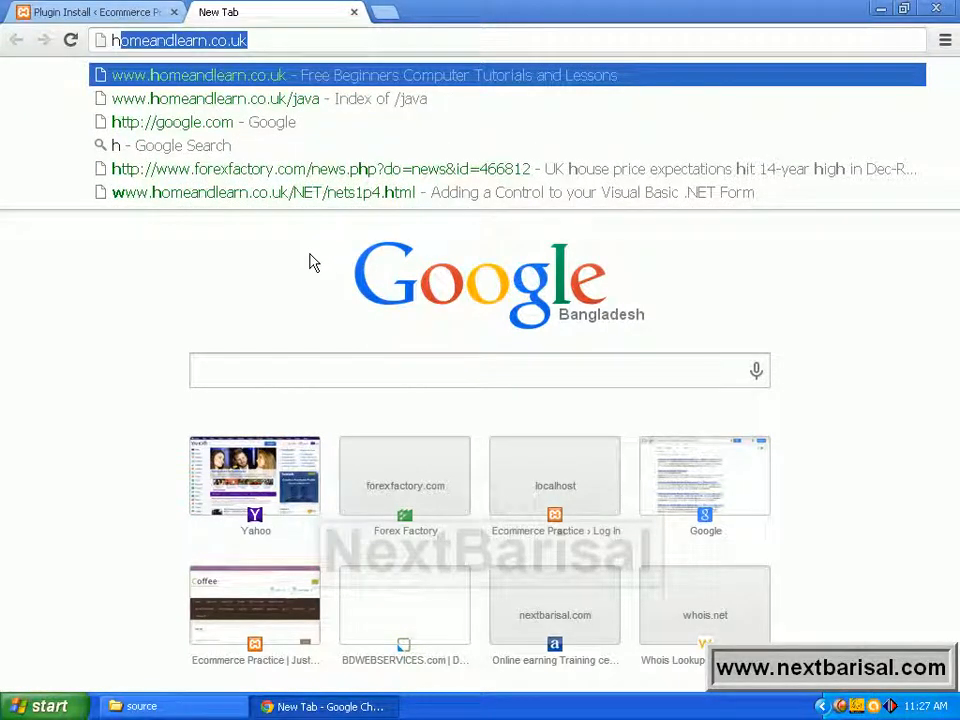
key(BackSpace)
key(BackSpace)
text(wordpress)
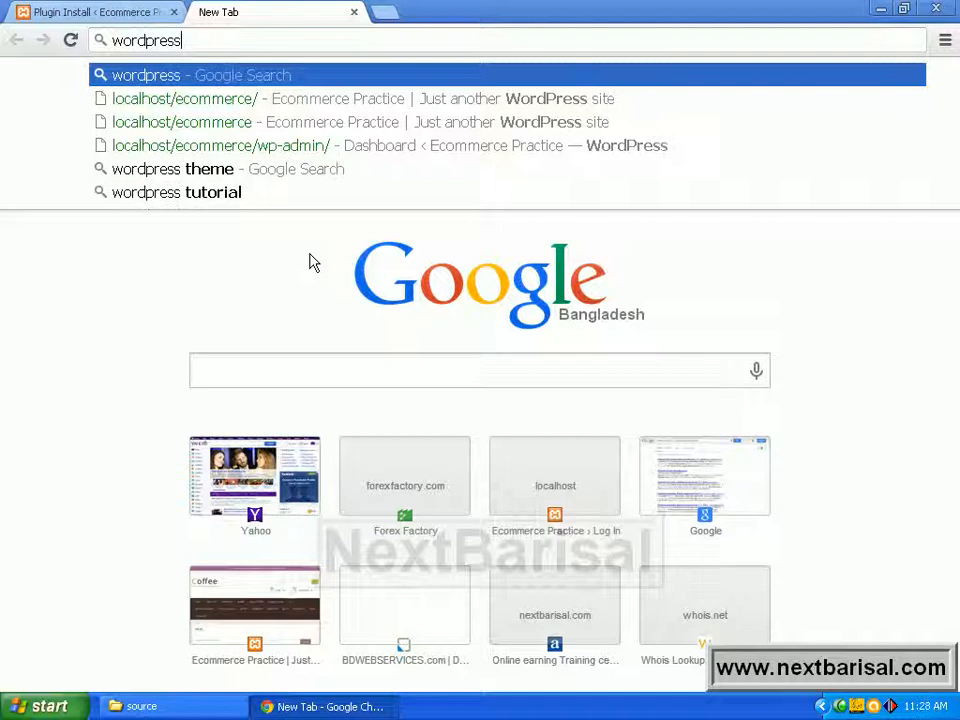
text(.org)
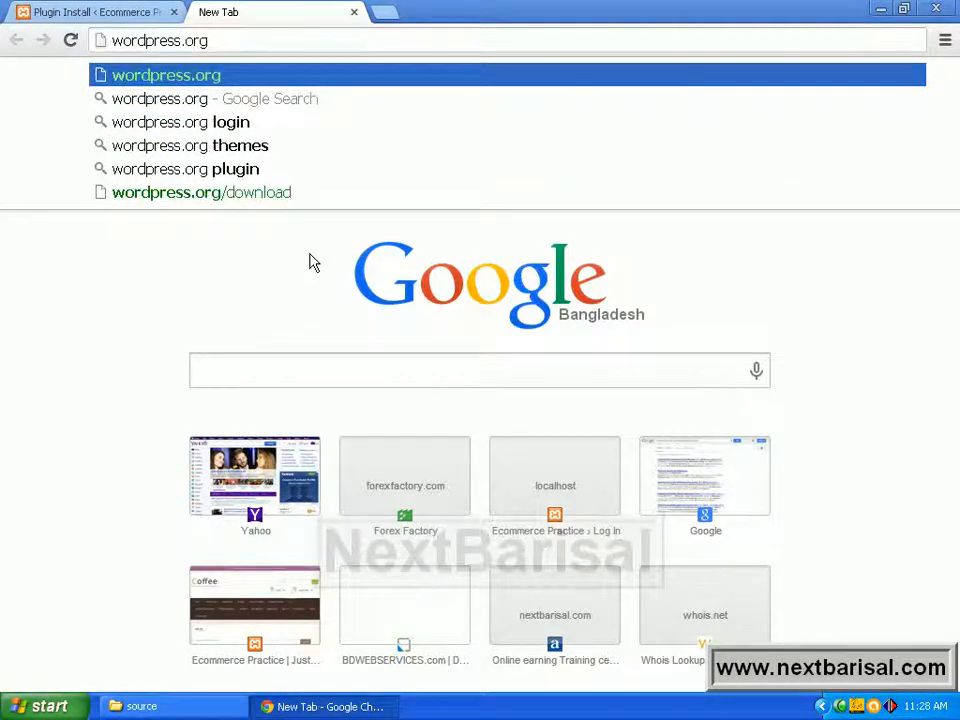
key(Return)
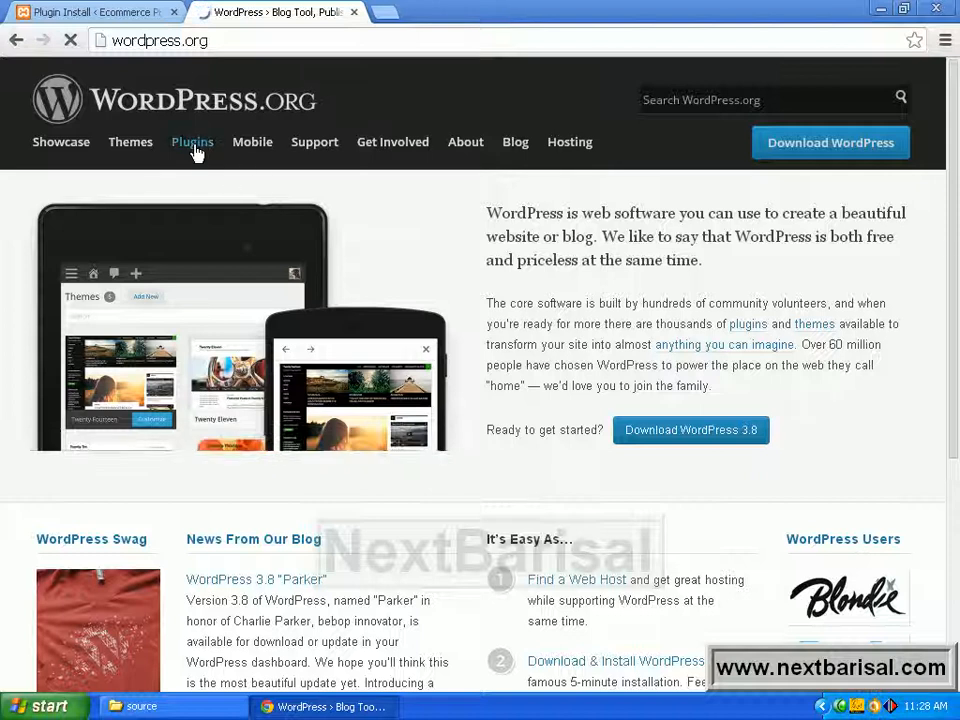
Step: Open the WordPress.org plugin directory and search the site for woocommerce
click(193, 147)
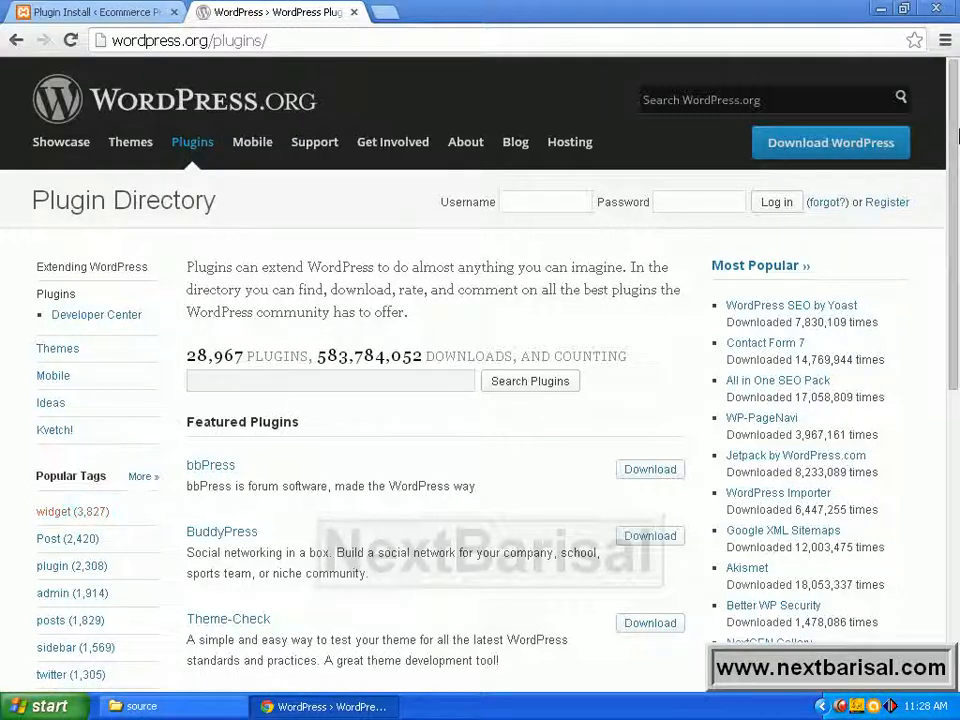
mouse_move(956, 136)
mouse_down()
mouse_move(958, 435)
mouse_move(958, 155)
mouse_up()
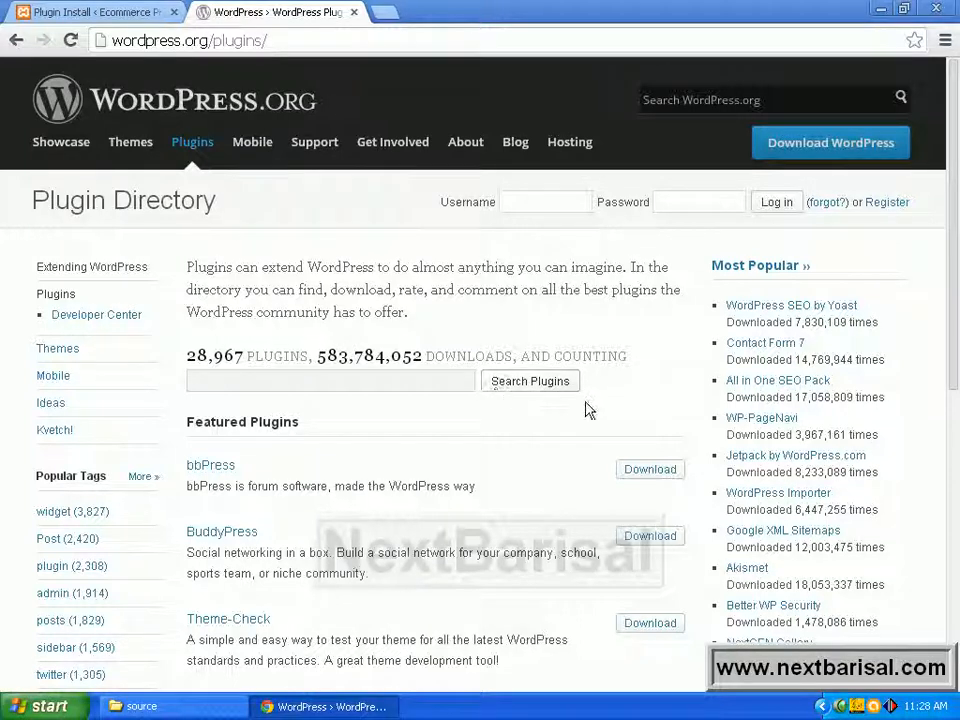
click(688, 100)
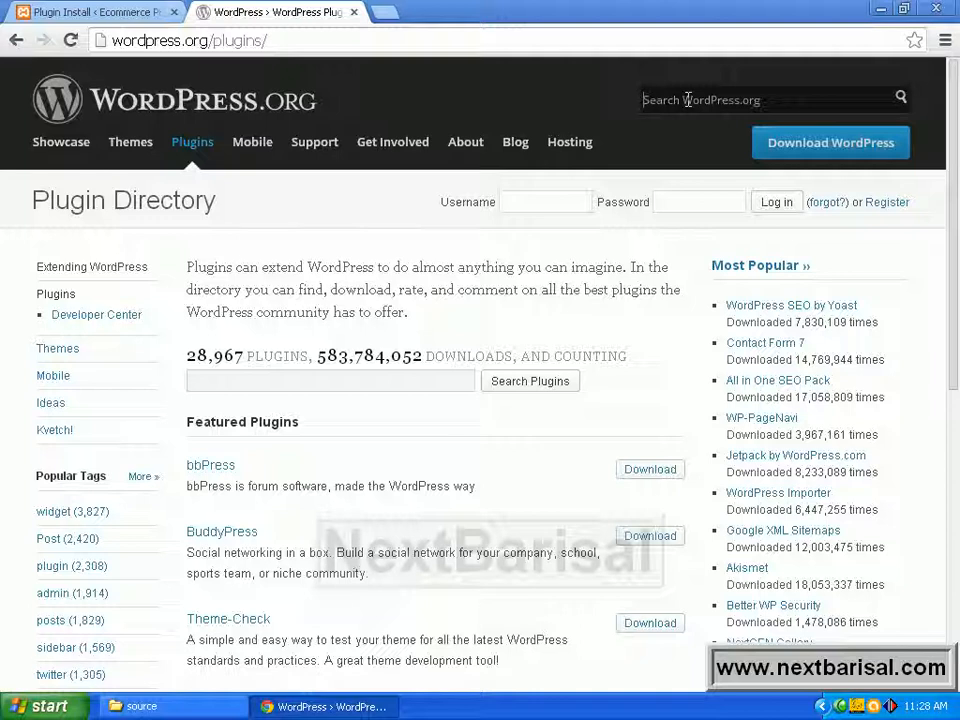
text(wooco)
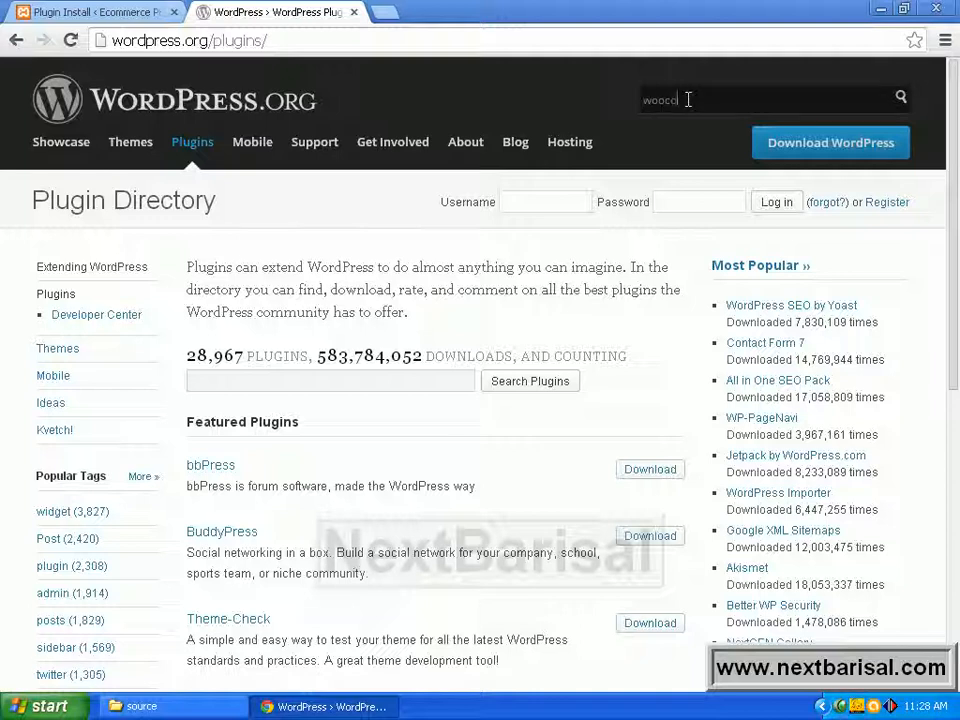
text(mmerce)
click(899, 101)
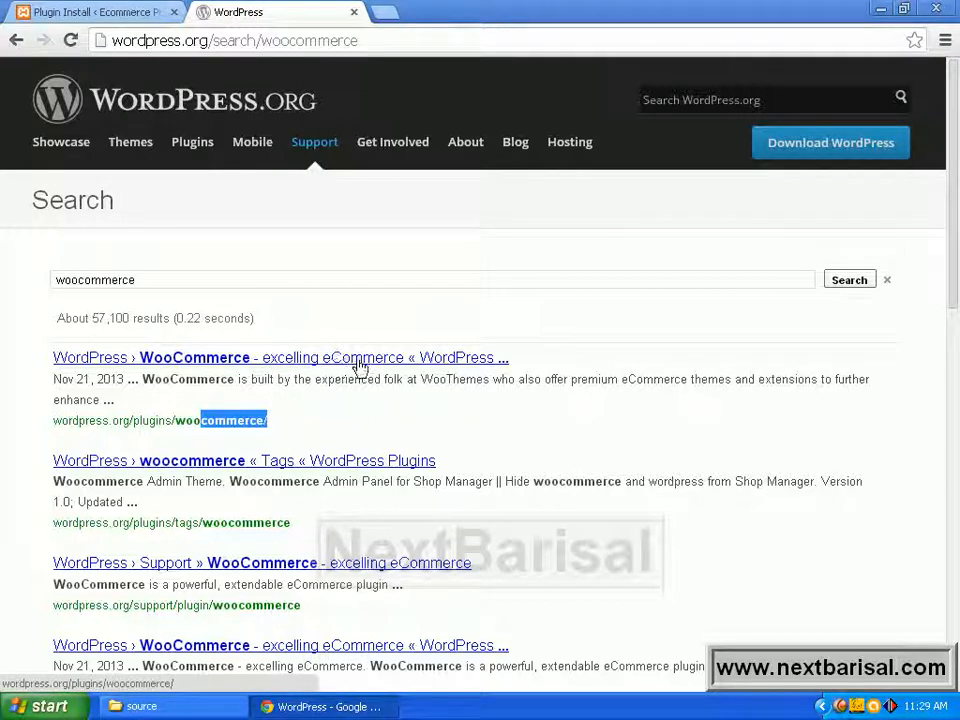
Step: Open the WooCommerce - excelling eCommerce plugin page from the search results and review its short description
click(231, 377)
click(113, 14)
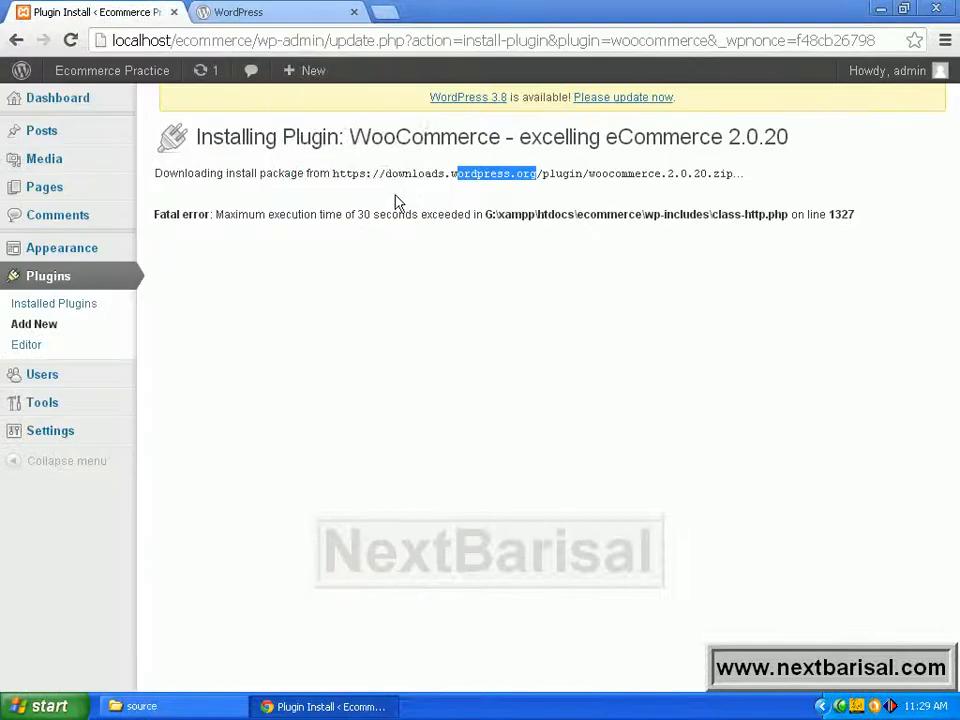
click(291, 15)
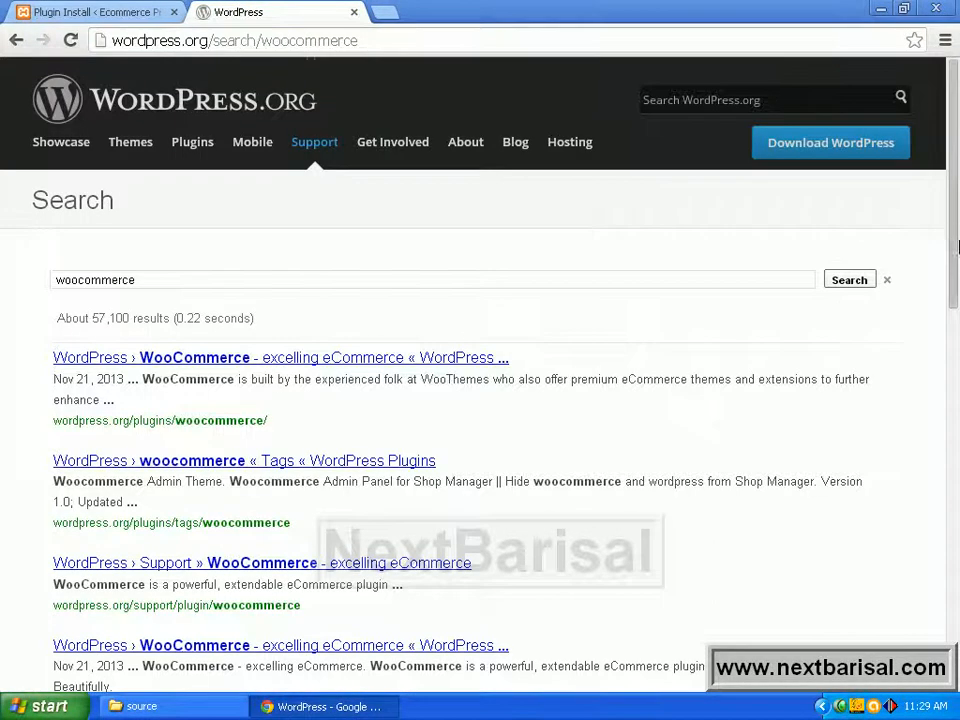
scroll(480, 240, down, 1)
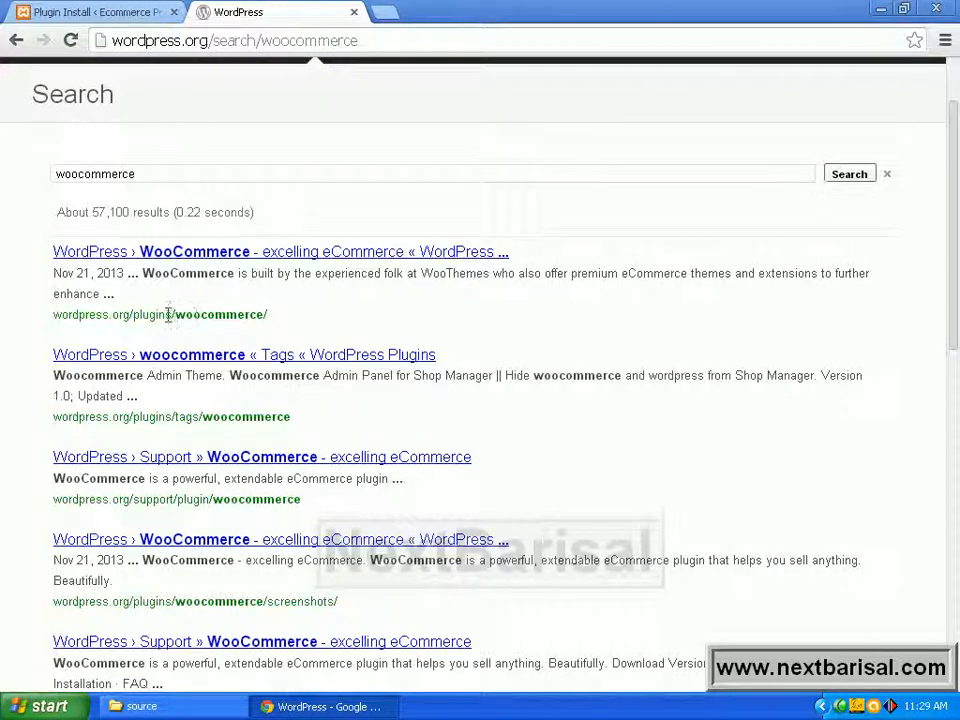
click(226, 256)
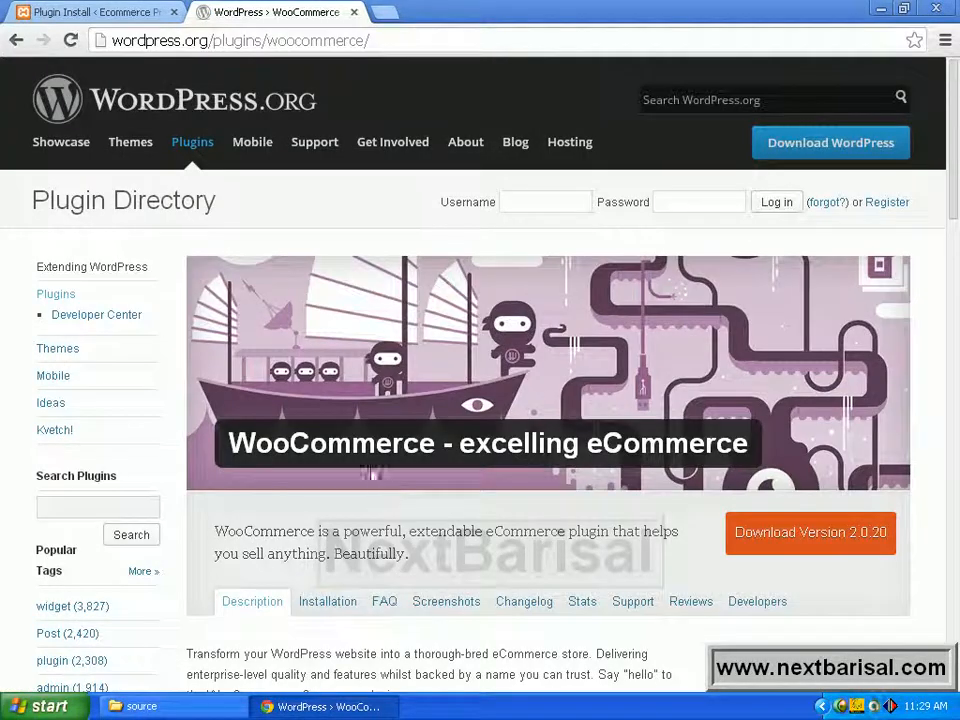
drag(955, 188, 956, 244)
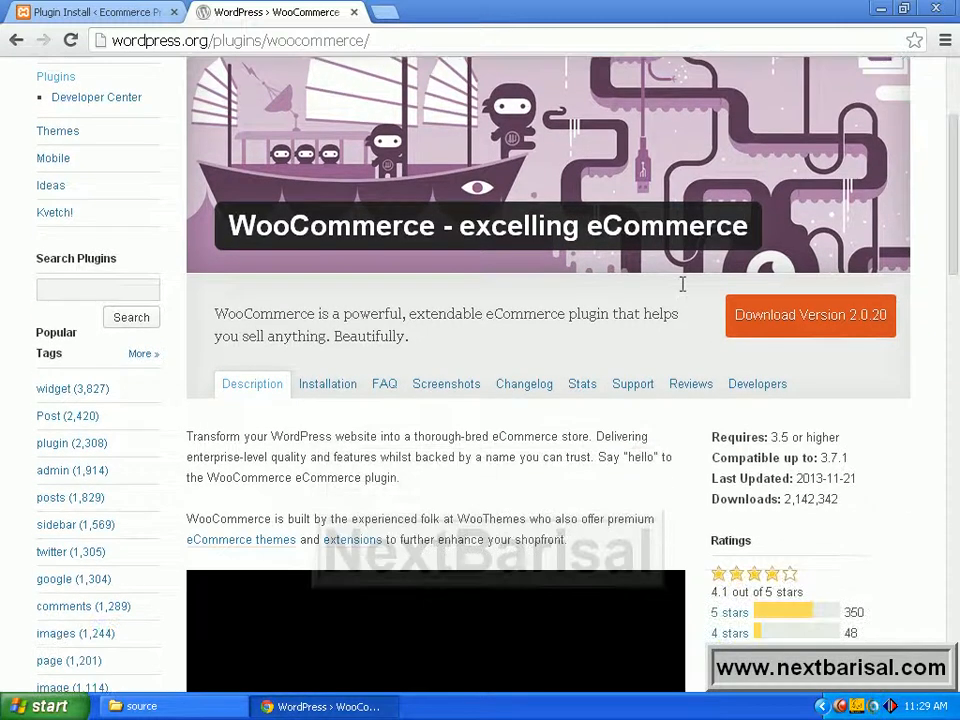
drag(285, 316, 553, 316)
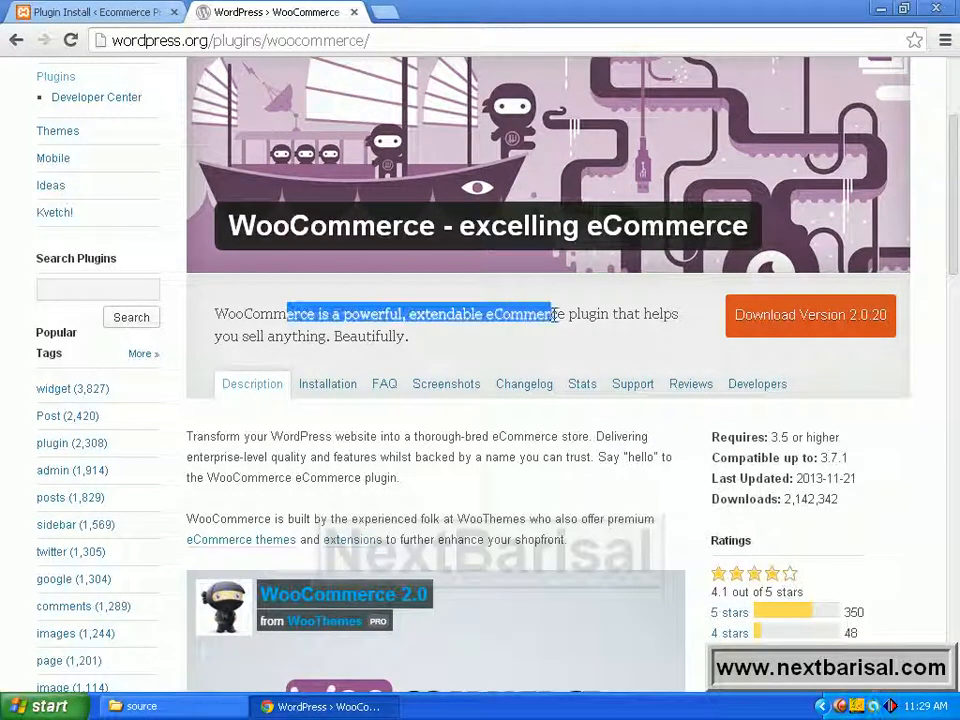
Step: Download WooCommerce version 2.0.20 and locate the woocommerce.2.0.20 zip file in the Downloads folder of My Documents
click(617, 315)
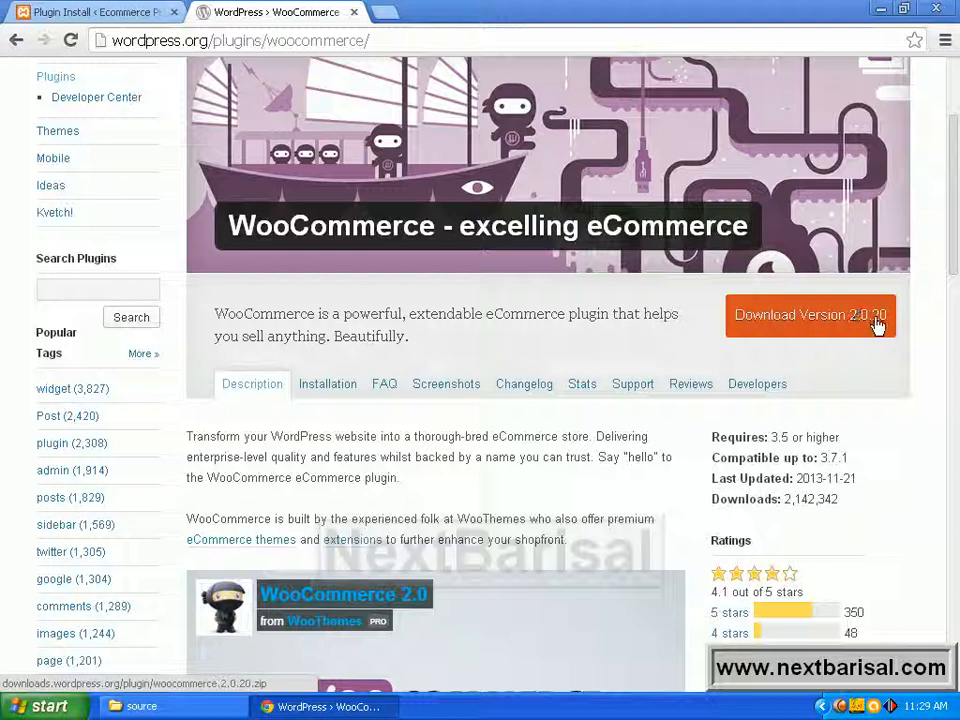
click(788, 318)
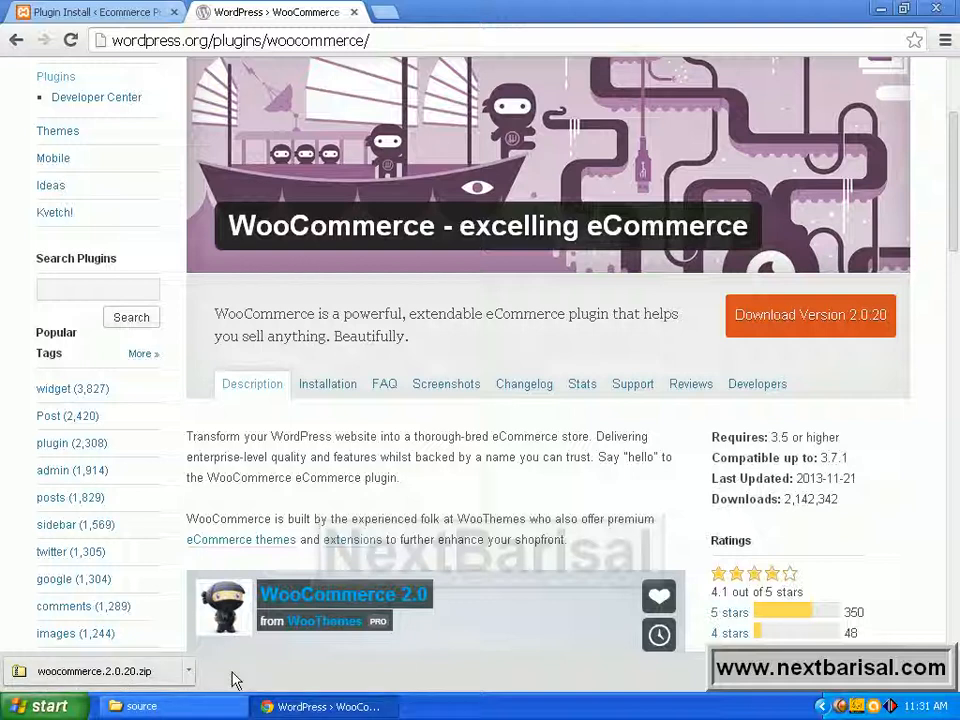
click(882, 8)
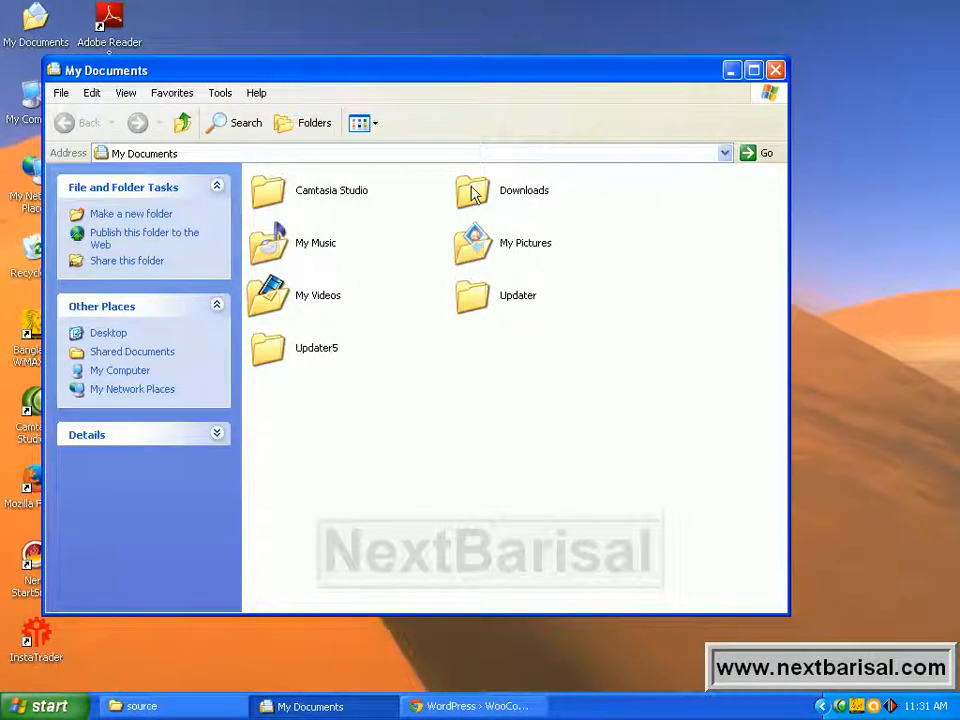
double_click(474, 193)
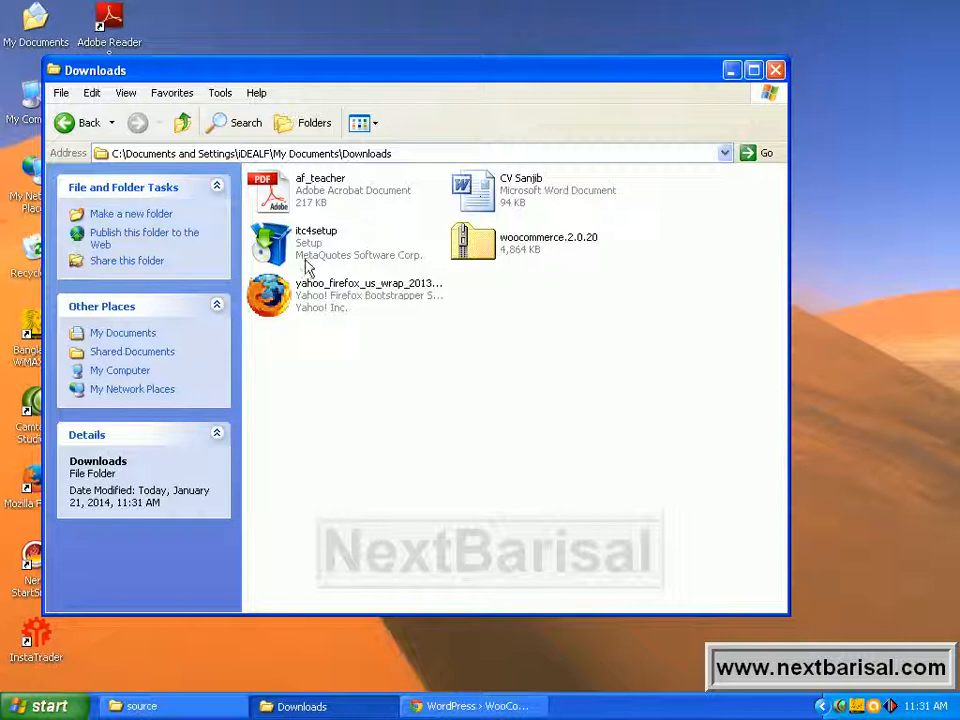
click(557, 258)
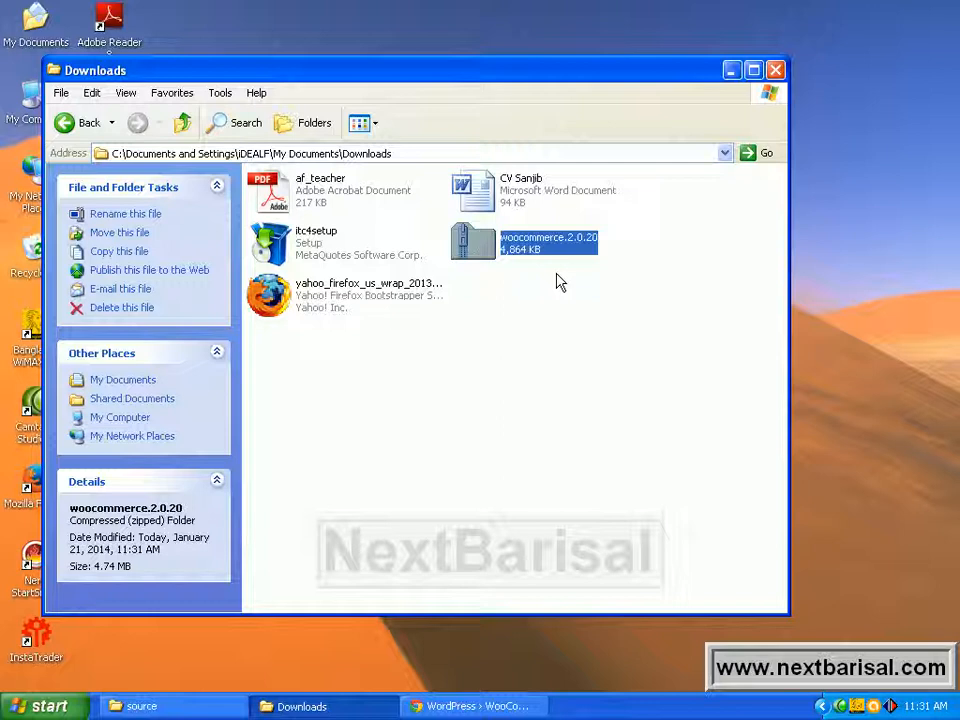
click(539, 286)
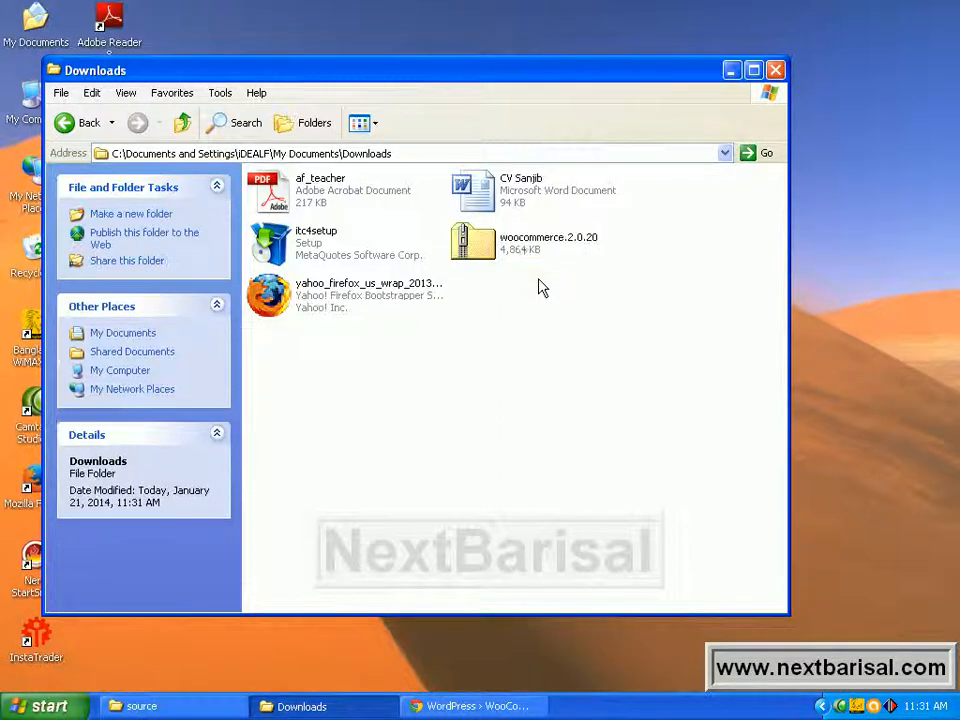
click(527, 250)
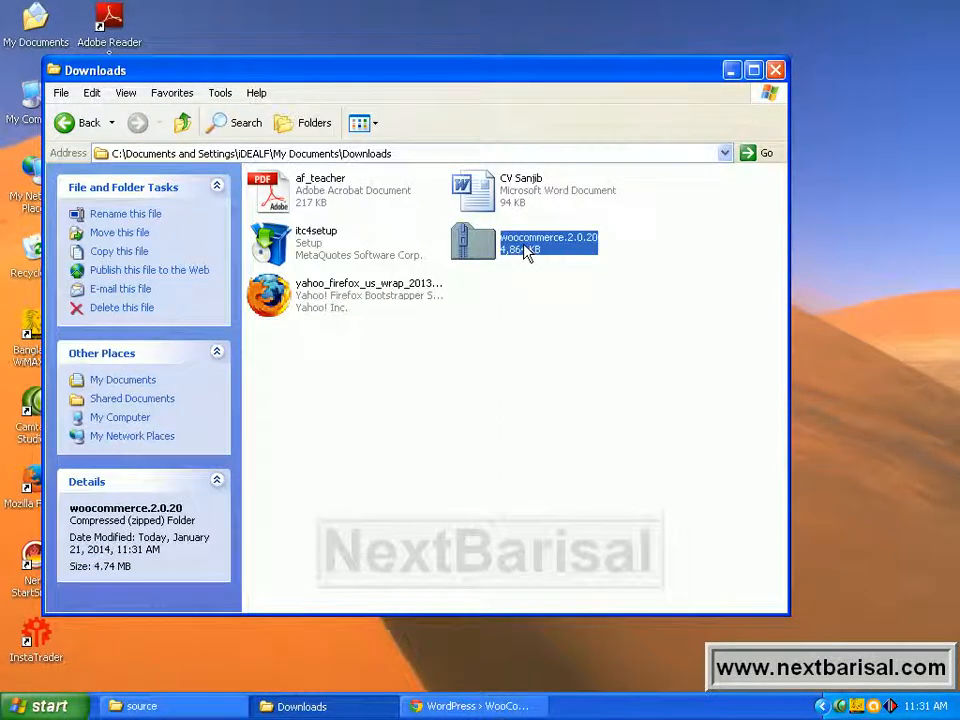
click(533, 299)
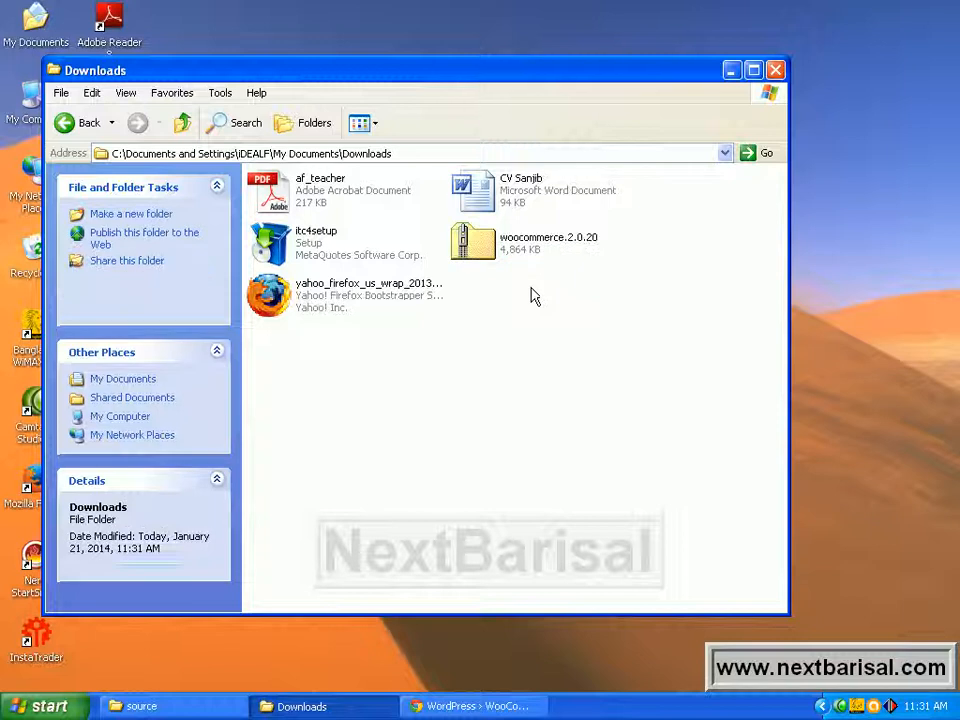
click(754, 71)
Step: Return to the local WordPress admin in the browser and open the upload page for installing a new plugin
click(440, 706)
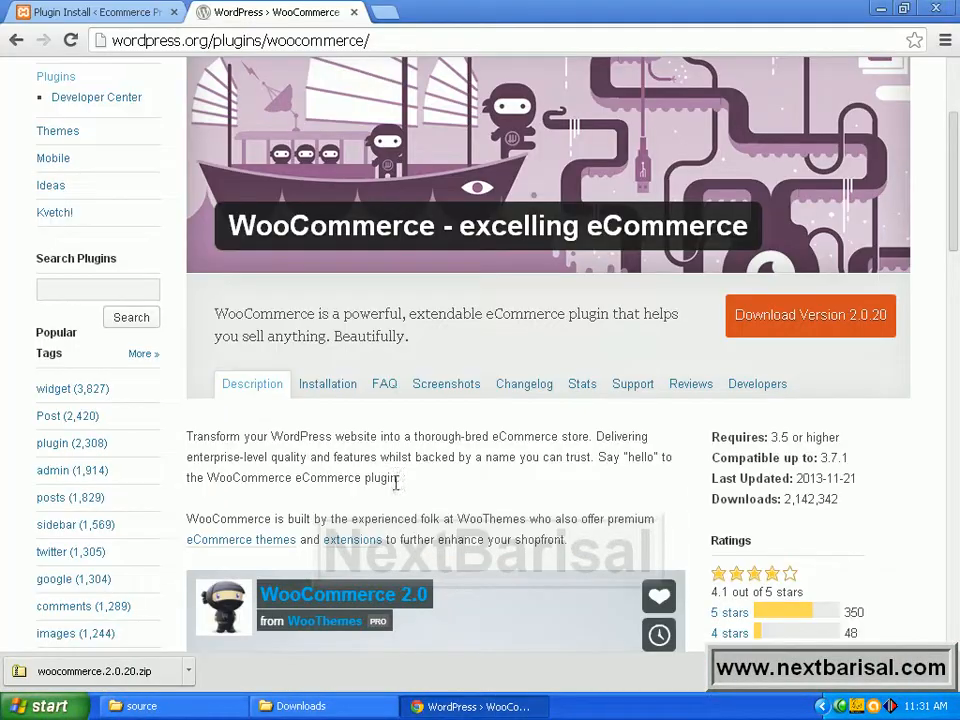
click(103, 20)
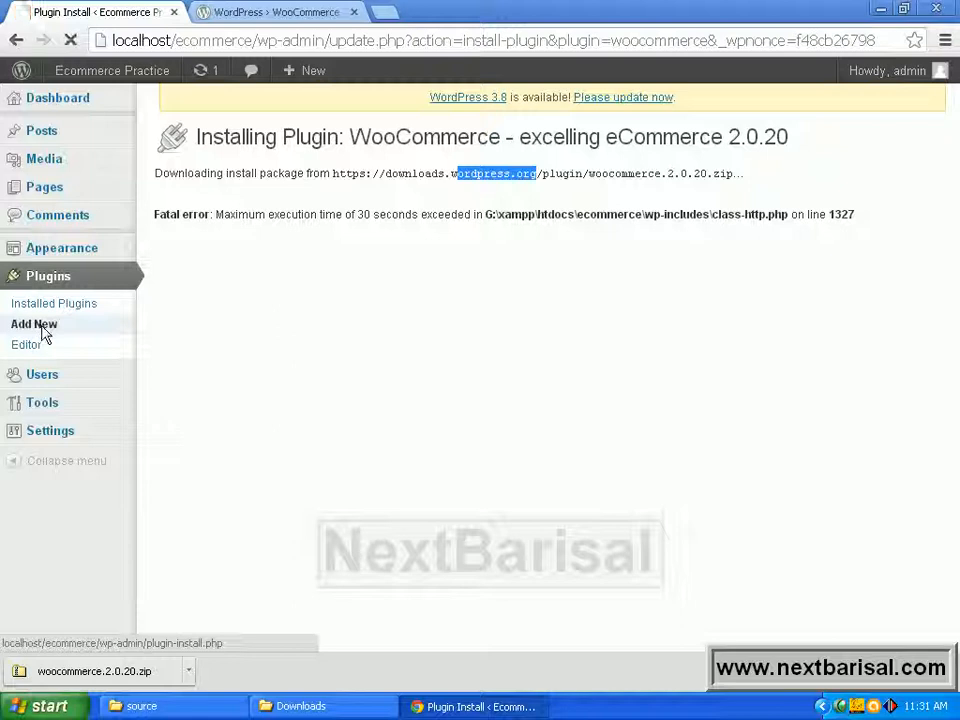
click(44, 333)
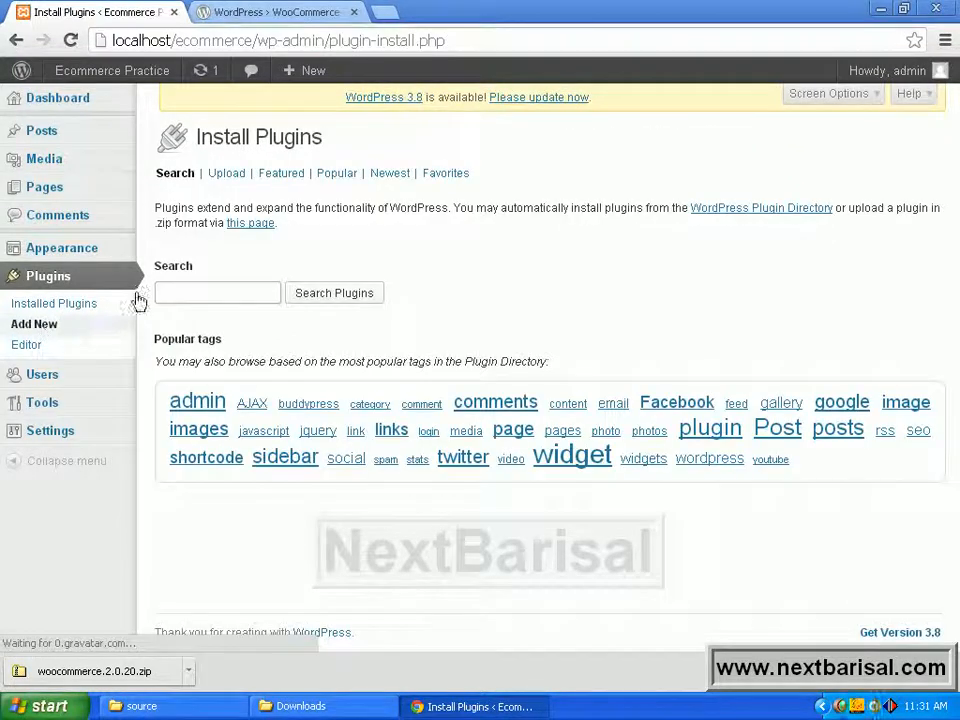
click(226, 174)
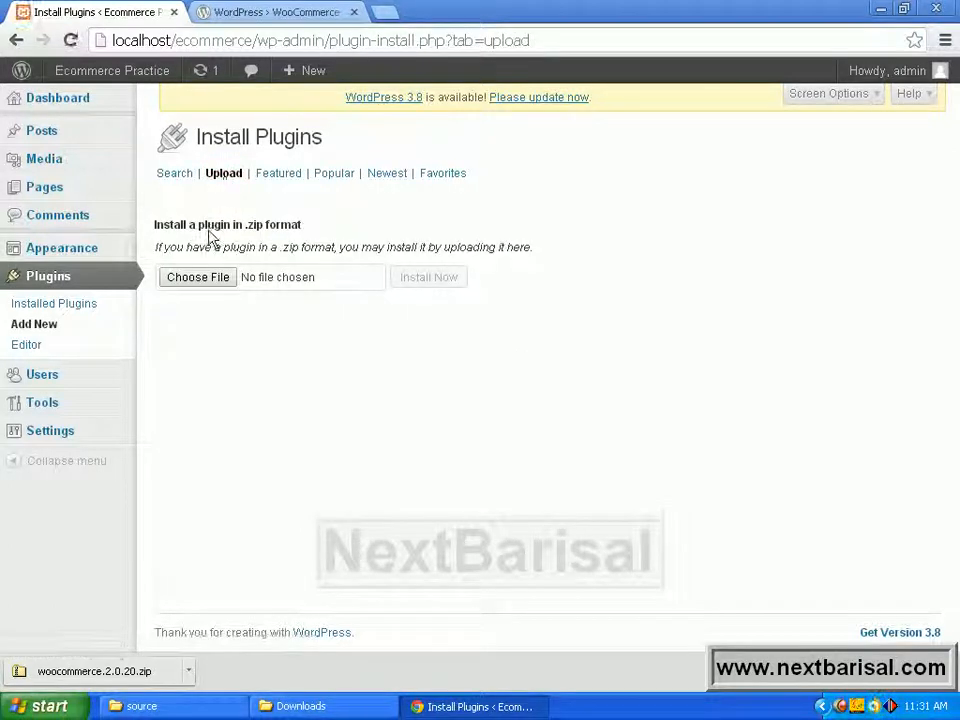
Step: Choose woocommerce.2.0.20.zip from My Documents\Downloads as the plugin file and try to install it
click(204, 283)
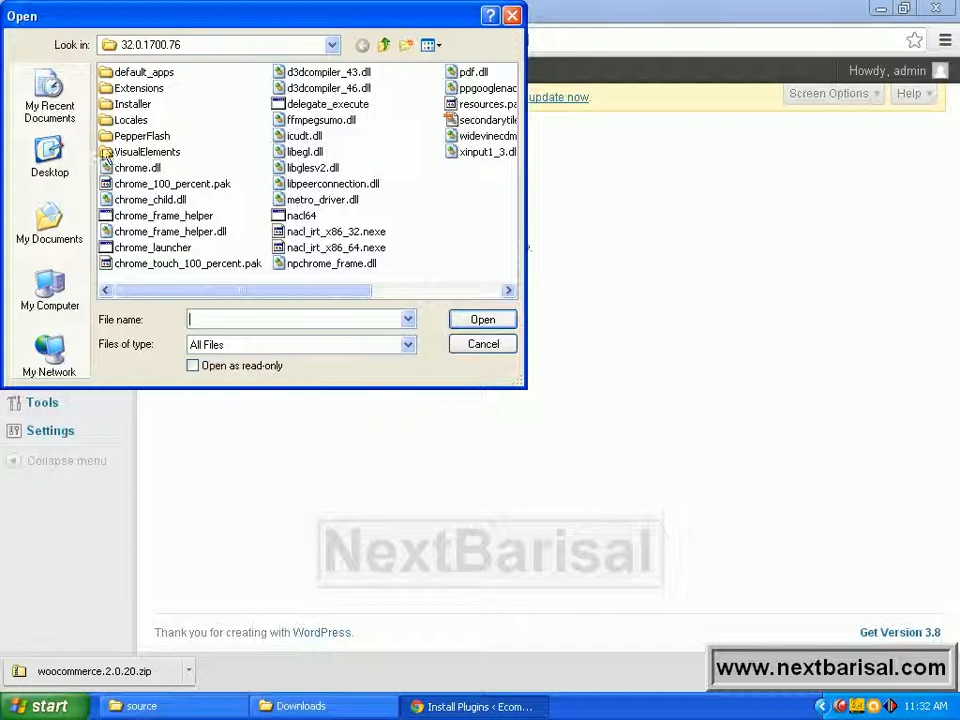
click(49, 225)
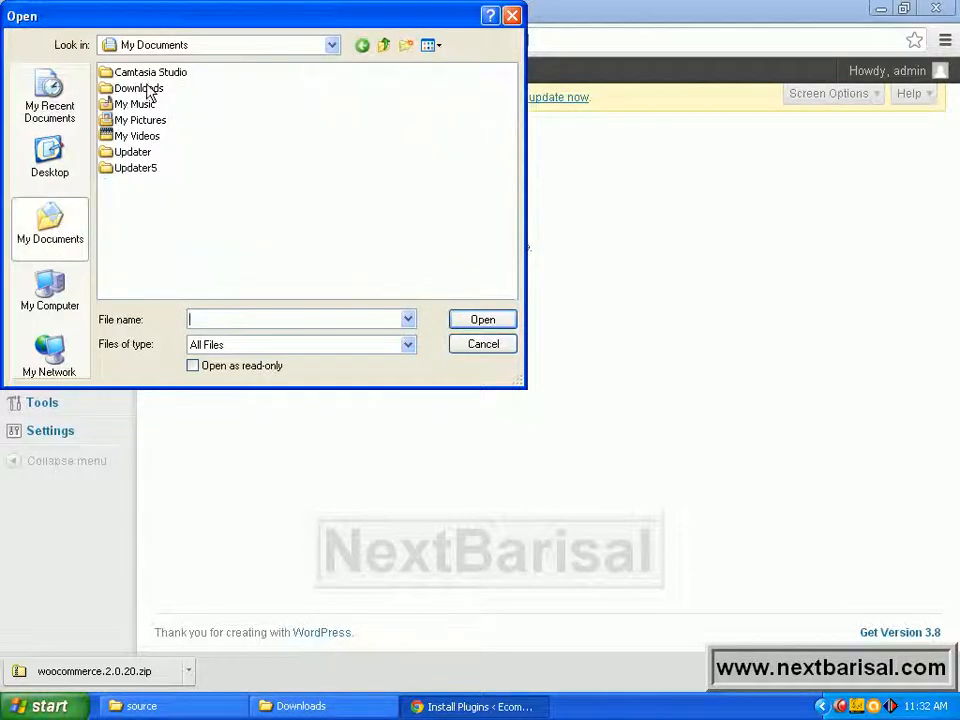
click(147, 89)
double_click(147, 89)
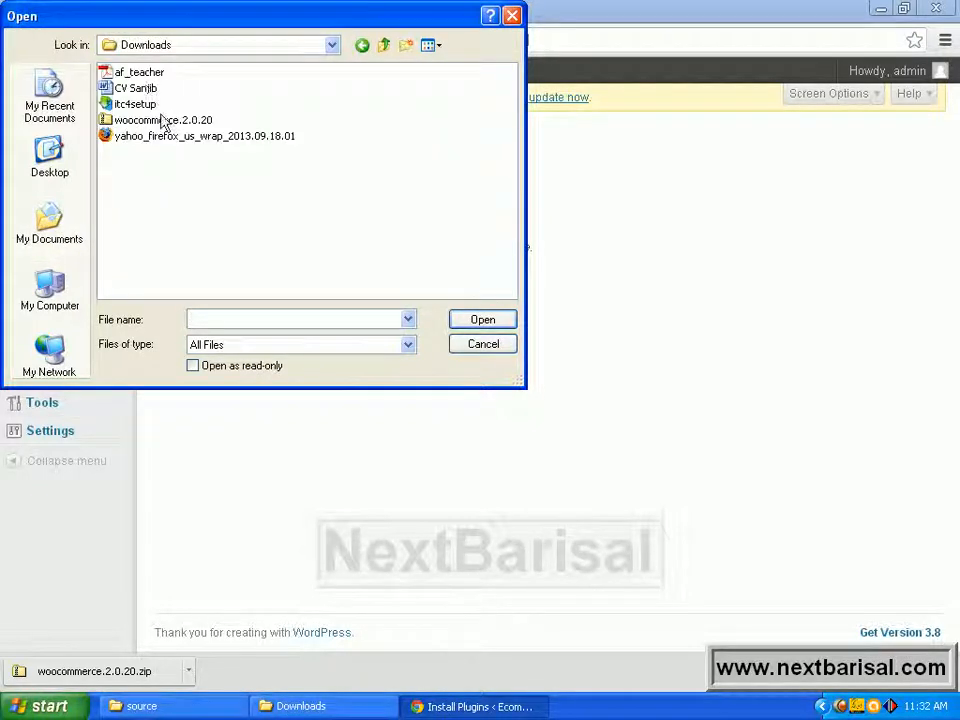
click(147, 122)
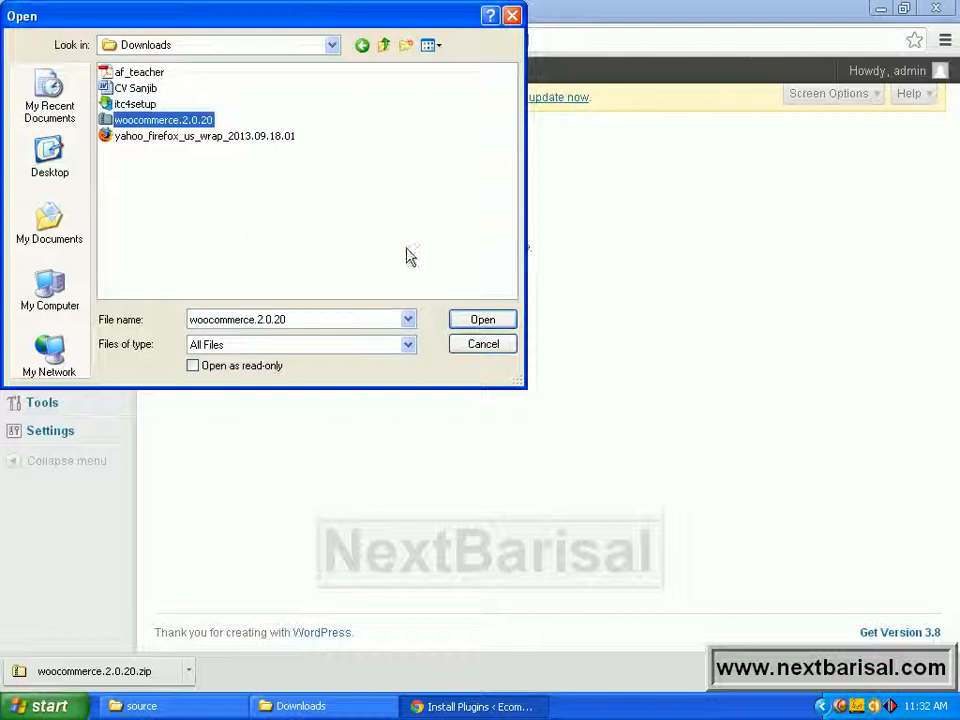
click(484, 324)
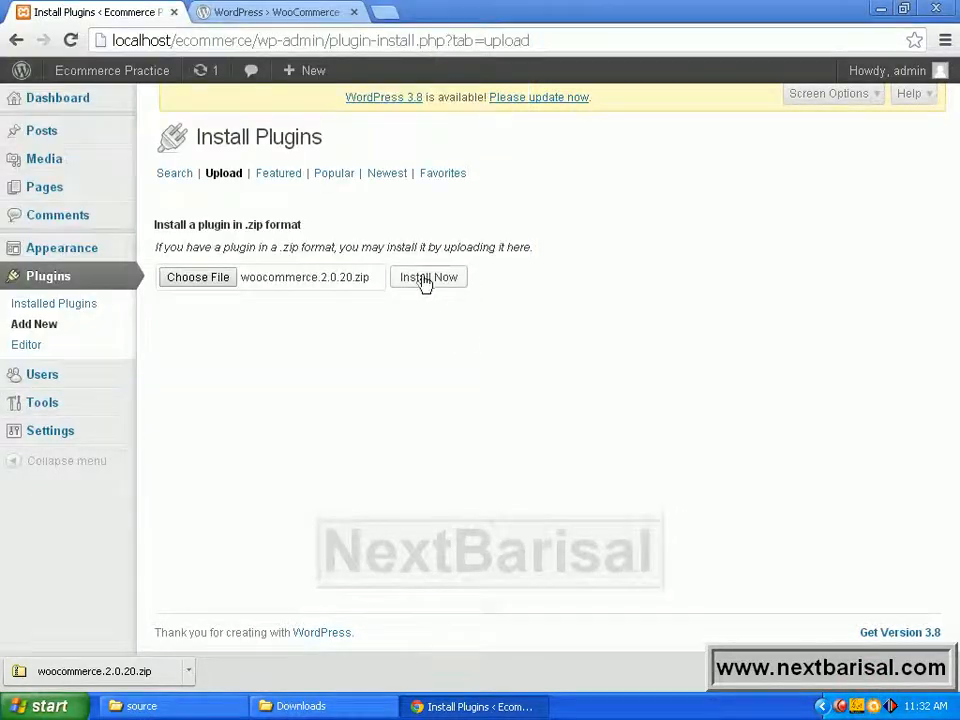
click(424, 280)
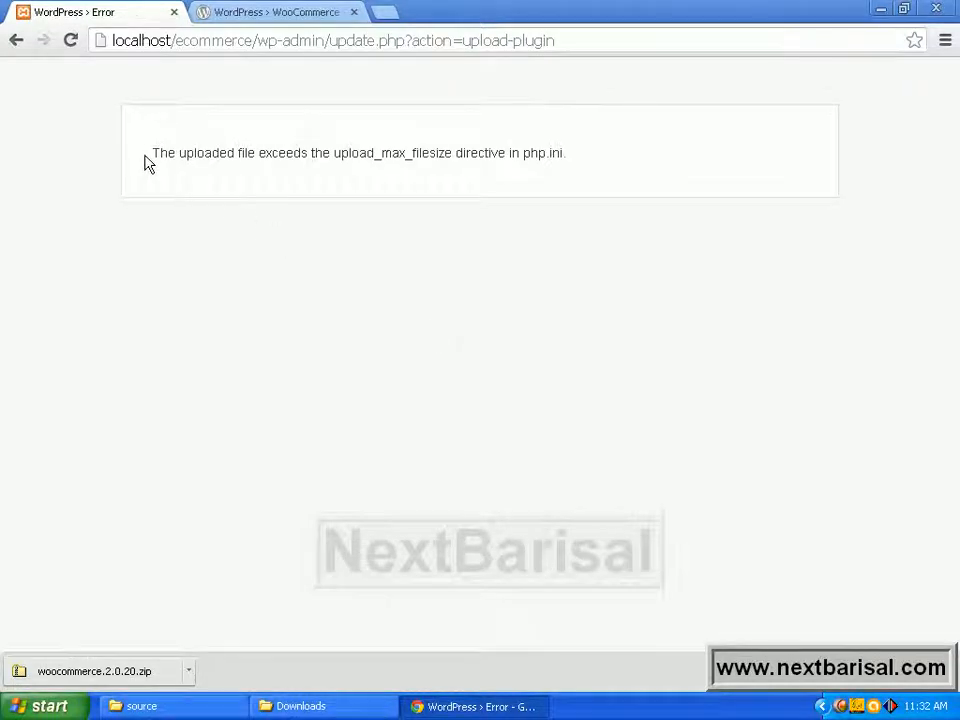
Step: Read the message returned for the plugin upload and go back to the plugin upload page
drag(148, 155, 617, 152)
click(624, 161)
drag(613, 161, 154, 176)
click(222, 190)
drag(153, 152, 604, 152)
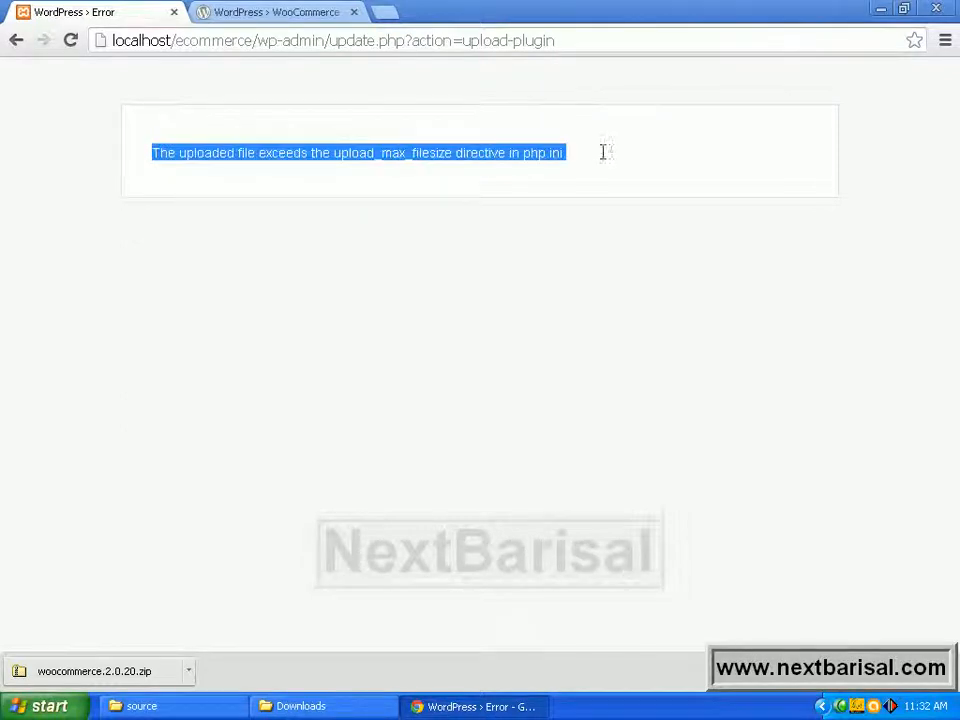
click(398, 170)
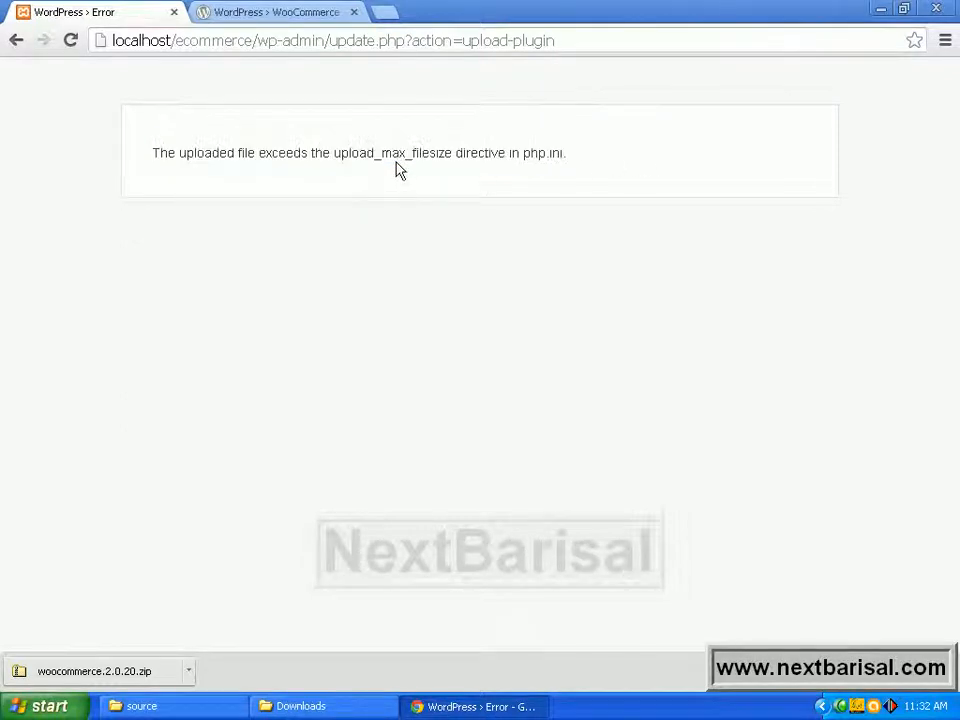
click(17, 41)
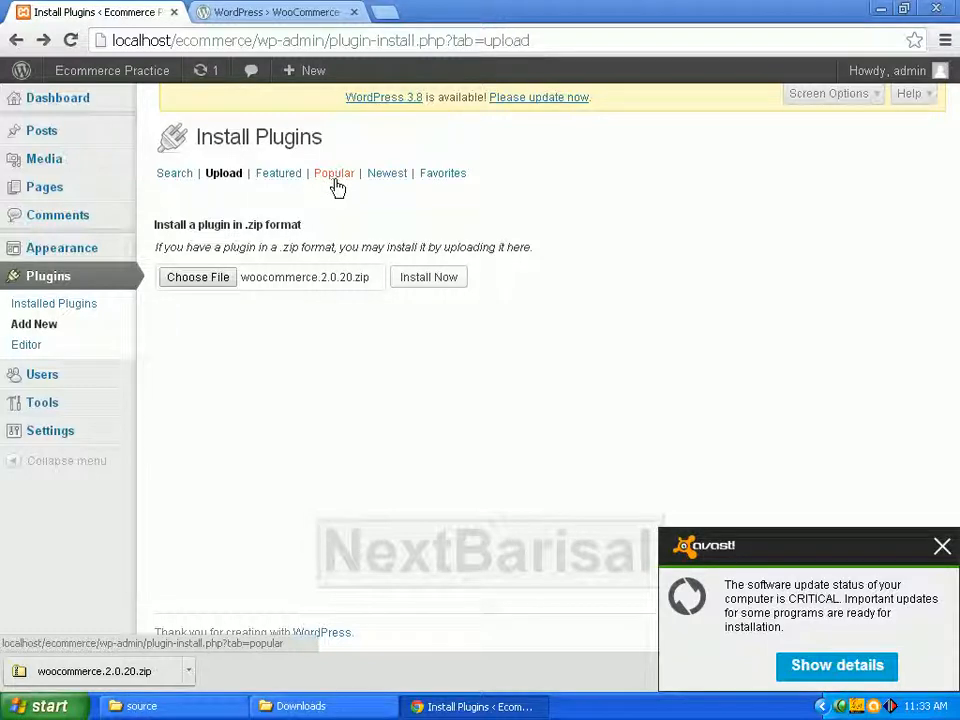
Step: Open G:\WP-Ecommerce\source\plugins, locate the woocommerce.2.0.20 archive there, and clear the folder windows away
click(215, 706)
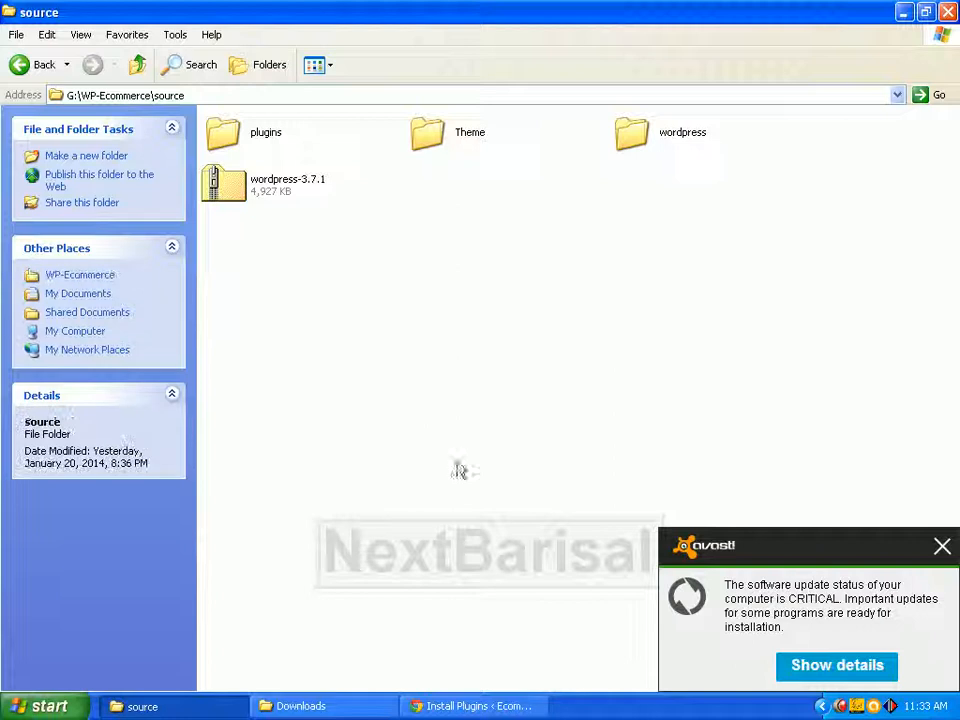
double_click(219, 134)
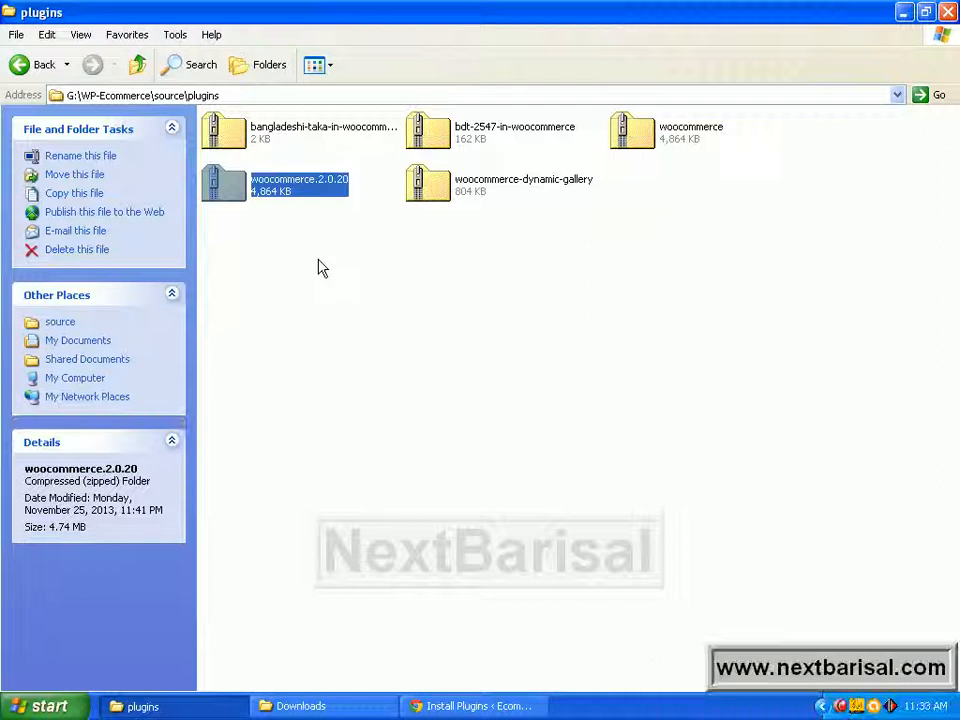
click(409, 287)
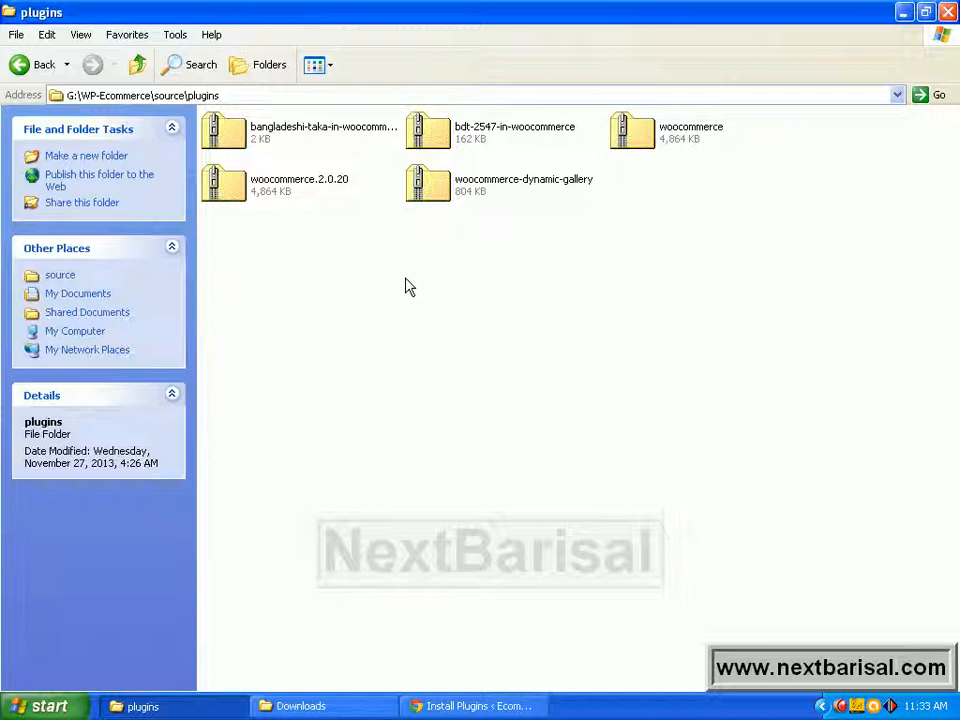
click(268, 196)
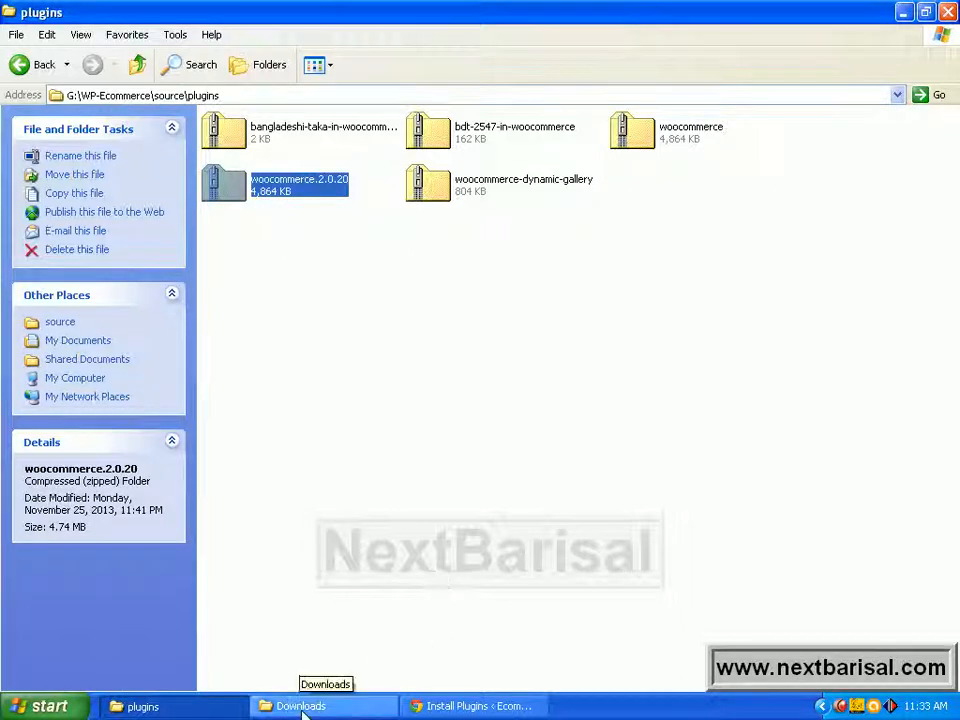
click(905, 13)
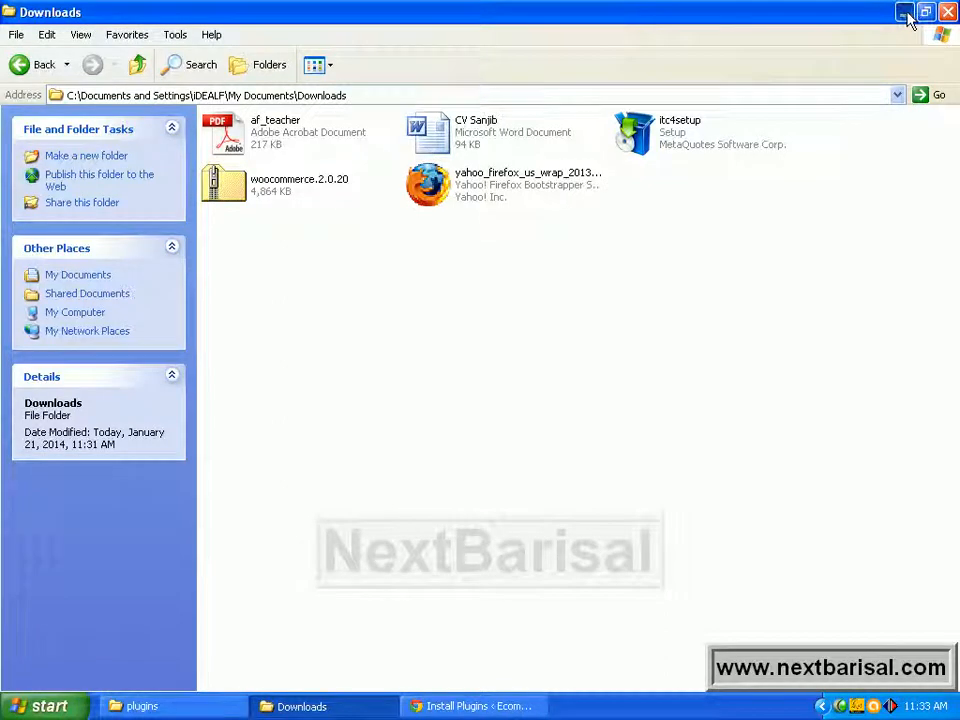
click(903, 11)
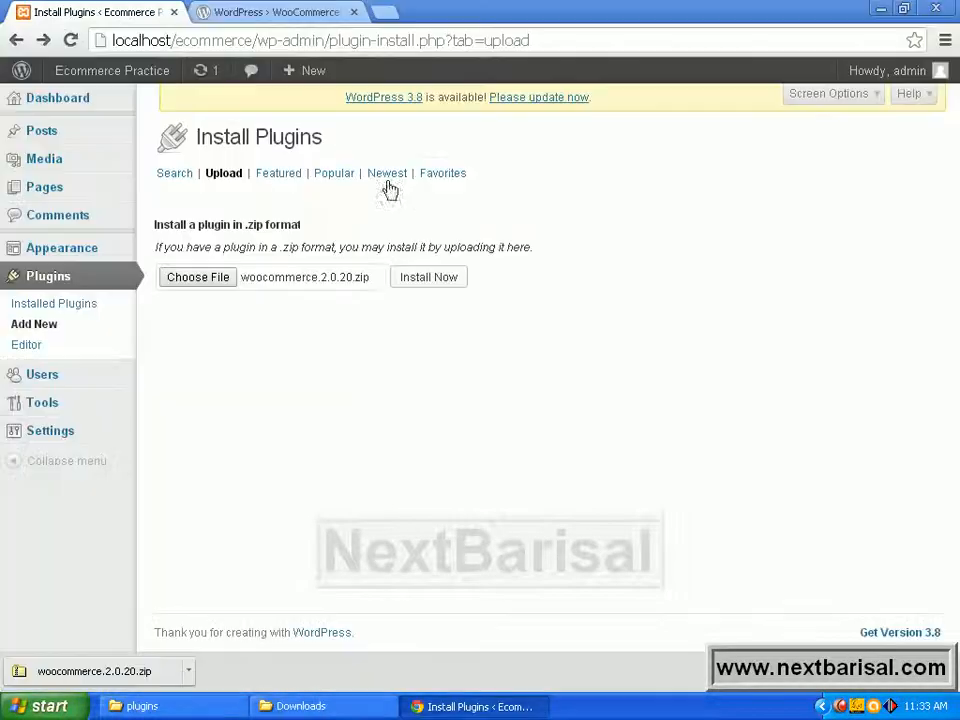
Step: Open the site's plugin folder G:\xampp\htdocs\ecommerce\wp-content\plugins and review the items in it
click(880, 11)
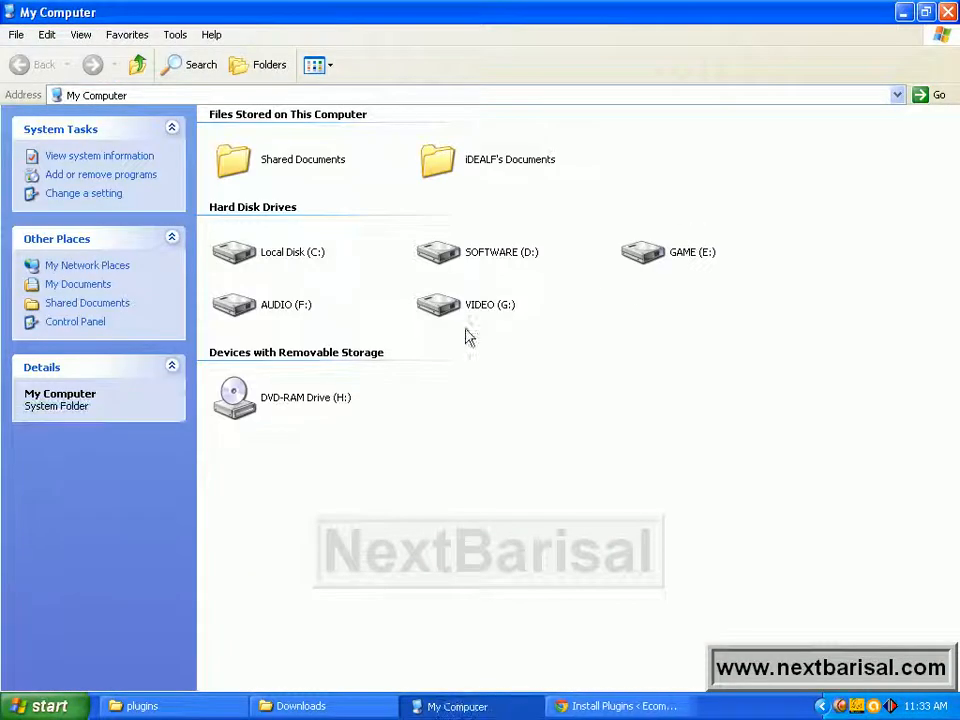
click(463, 305)
double_click(463, 305)
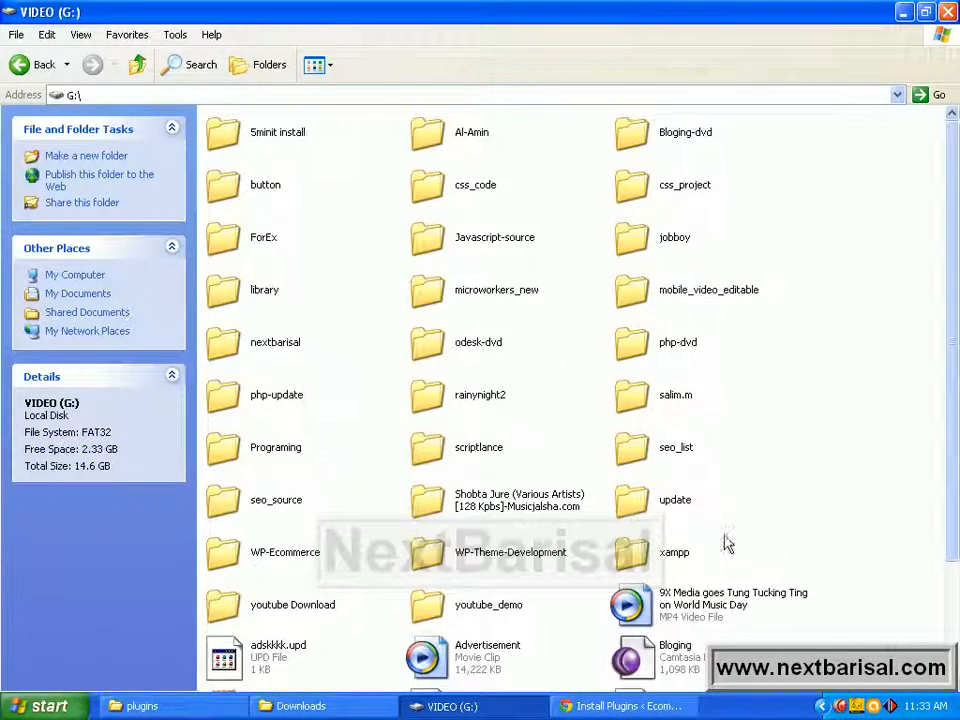
scroll(900, 448, down, 2)
double_click(660, 437)
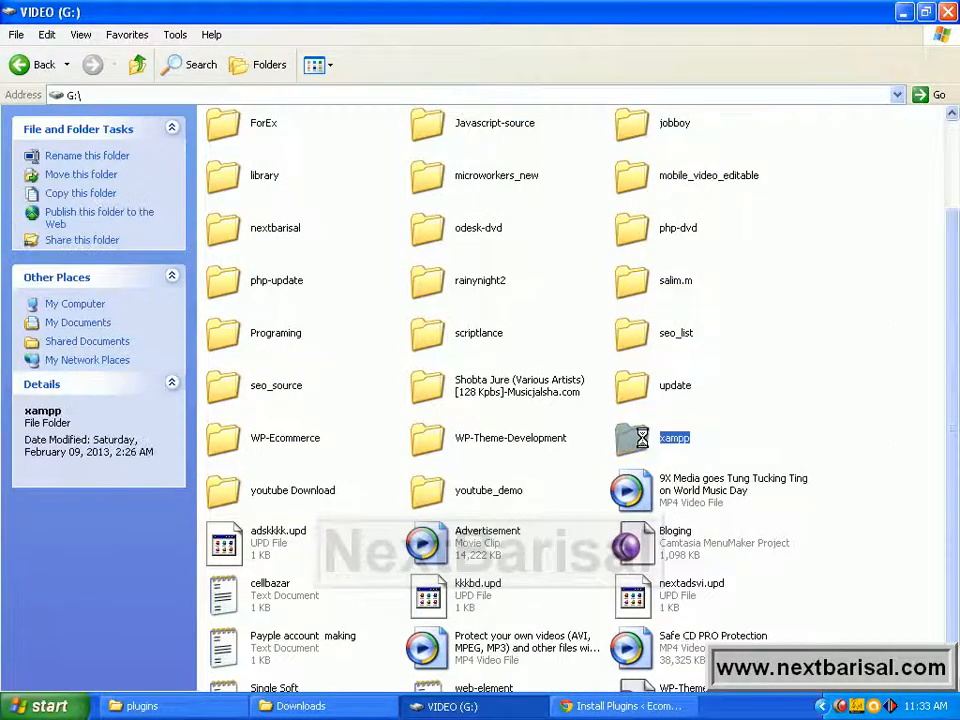
double_click(621, 186)
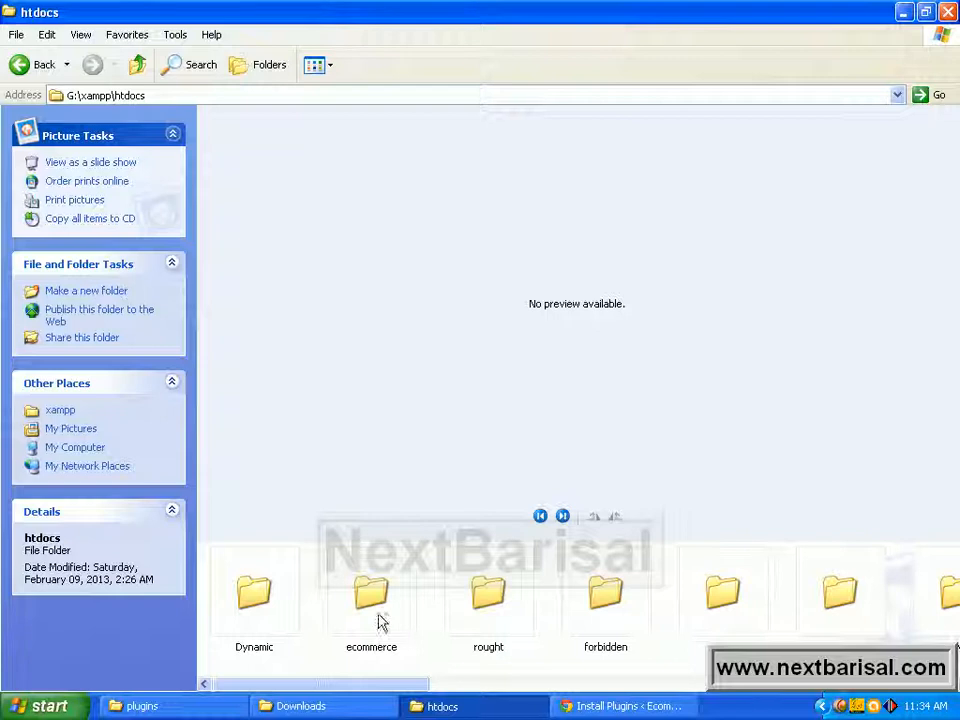
double_click(371, 603)
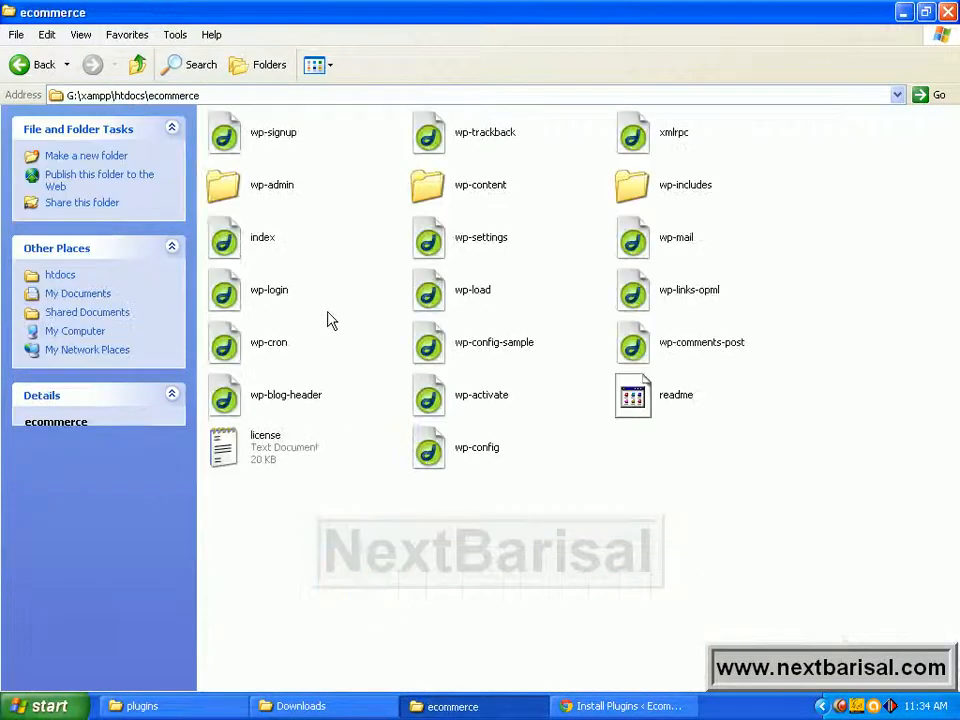
double_click(433, 197)
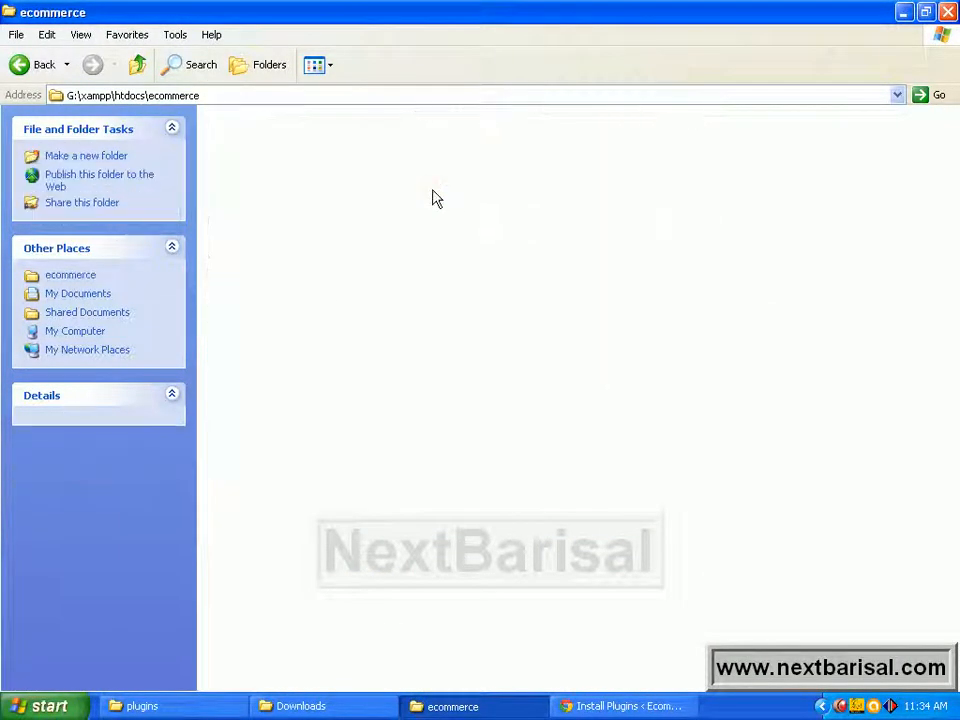
double_click(253, 143)
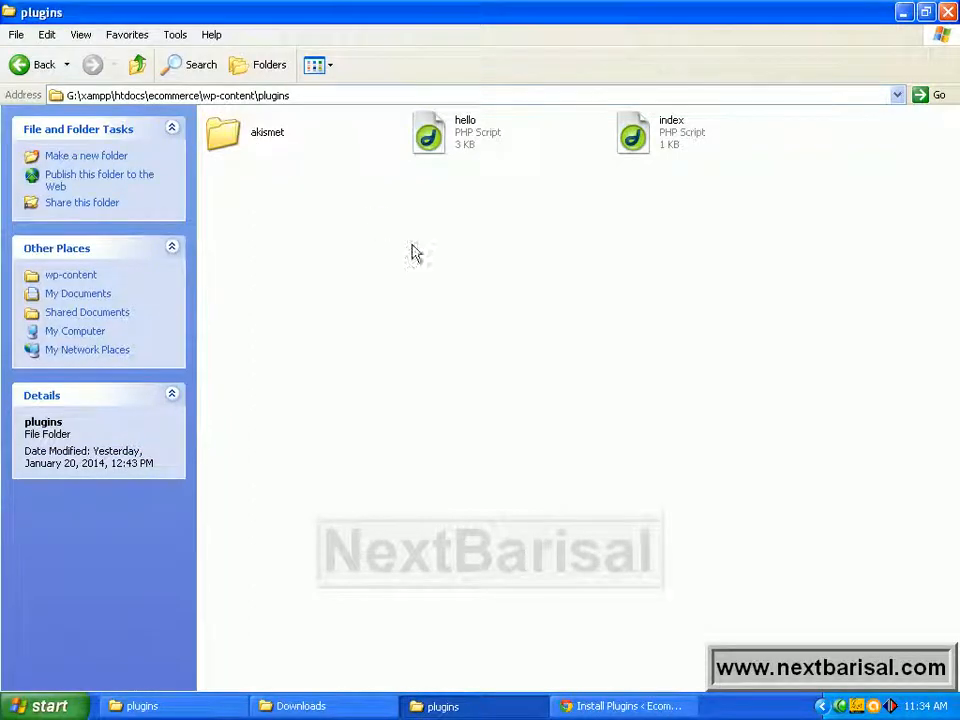
click(225, 150)
click(475, 140)
click(634, 150)
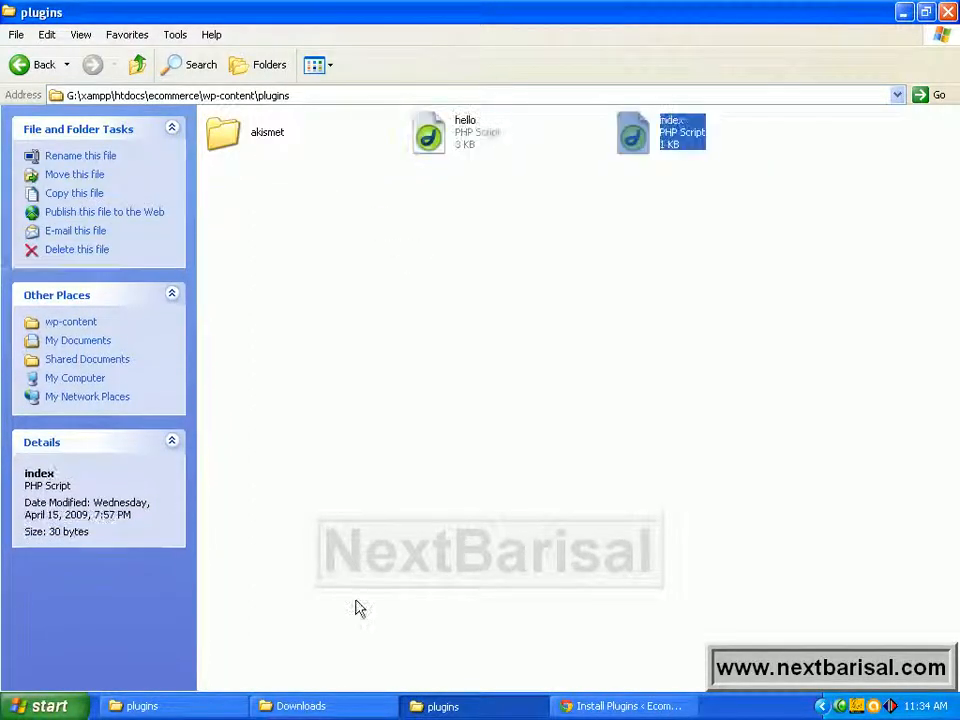
Step: Compare the woocommerce.2.0.20 archive in G:\WP-Ecommerce\source\plugins with the akismet folder in the site's wp-content\plugins folder
click(180, 708)
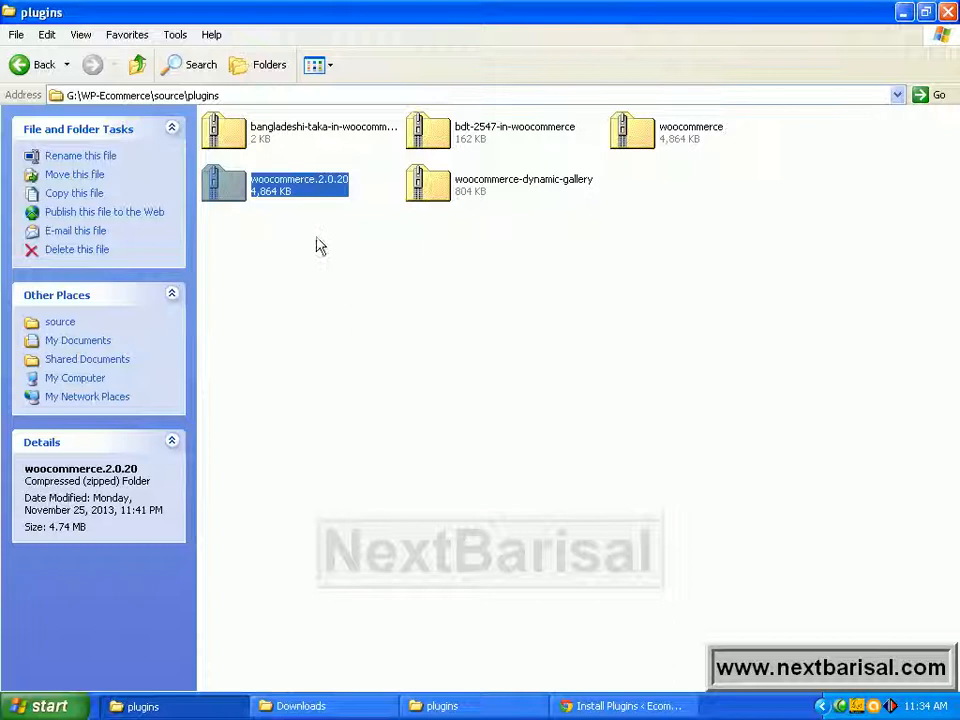
click(276, 208)
click(278, 190)
click(458, 708)
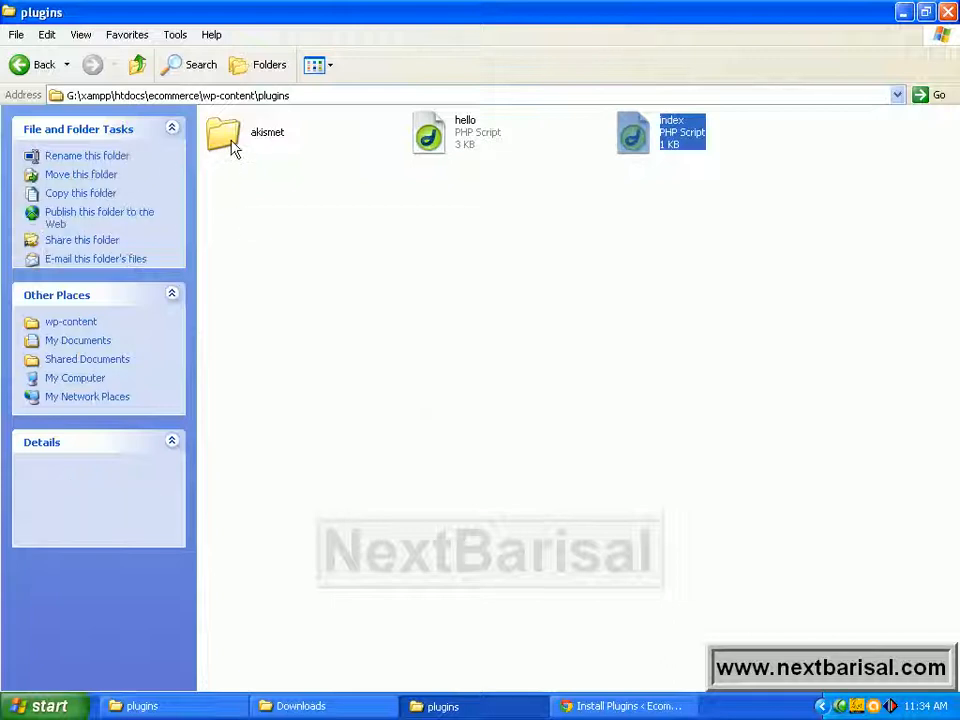
click(232, 147)
click(280, 238)
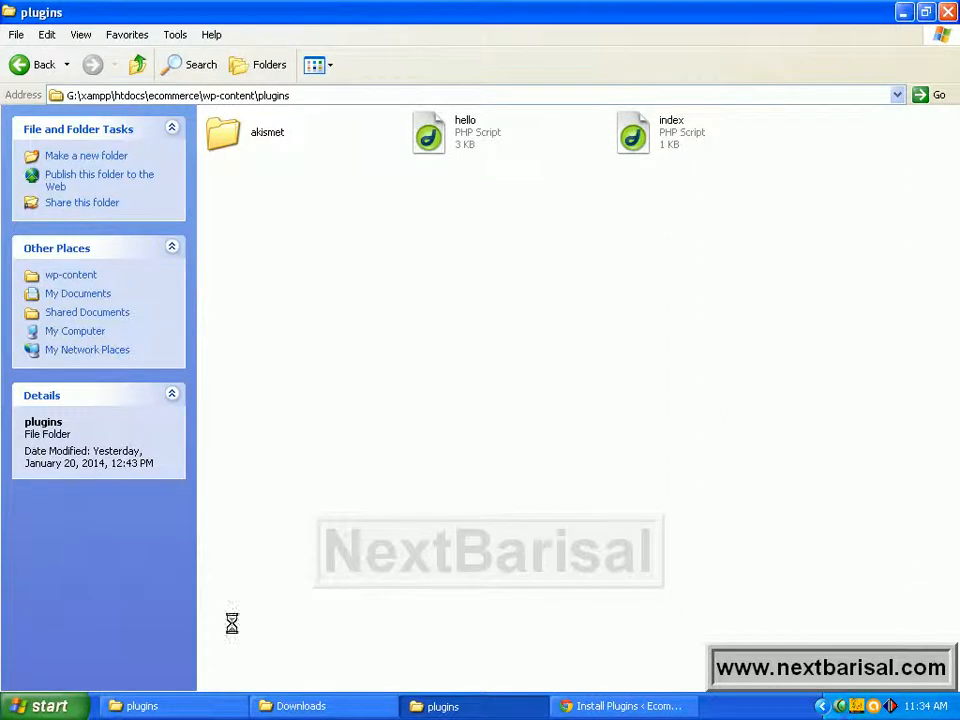
Step: Extract woocommerce.2.0.20.zip into a woocommerce.2.0.20 folder in My Documents\Downloads, without showing the extracted files at the end
click(300, 706)
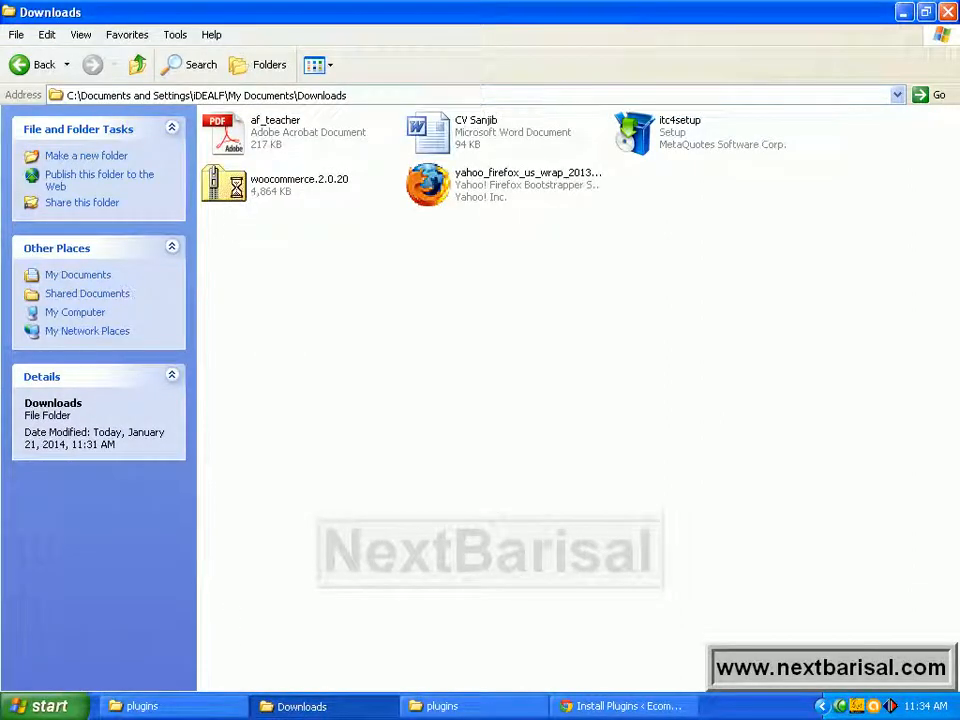
right_click(240, 188)
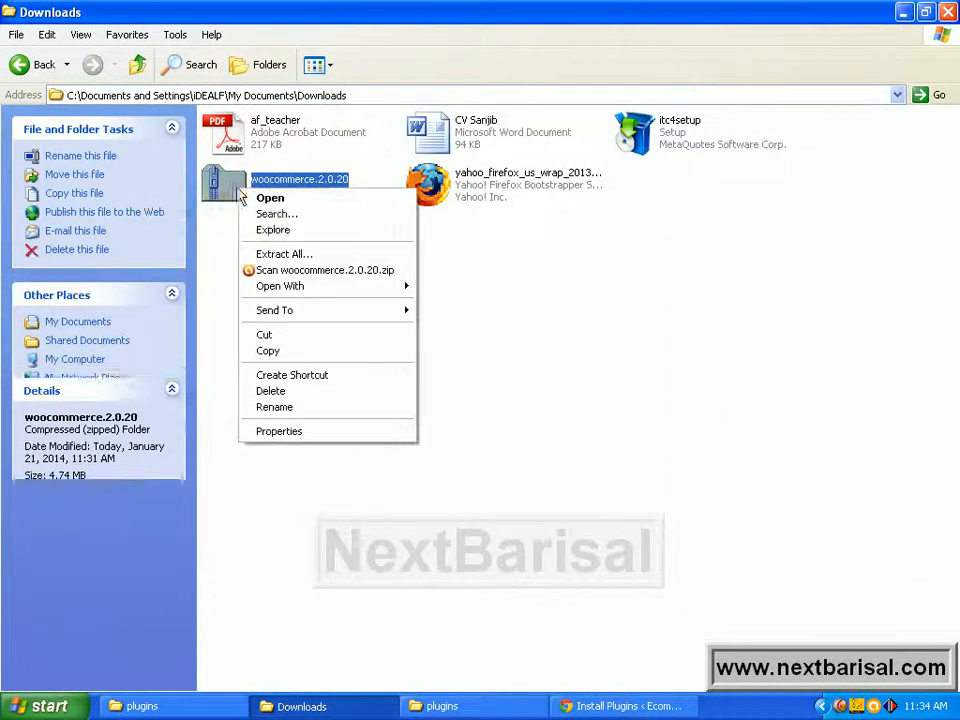
click(279, 258)
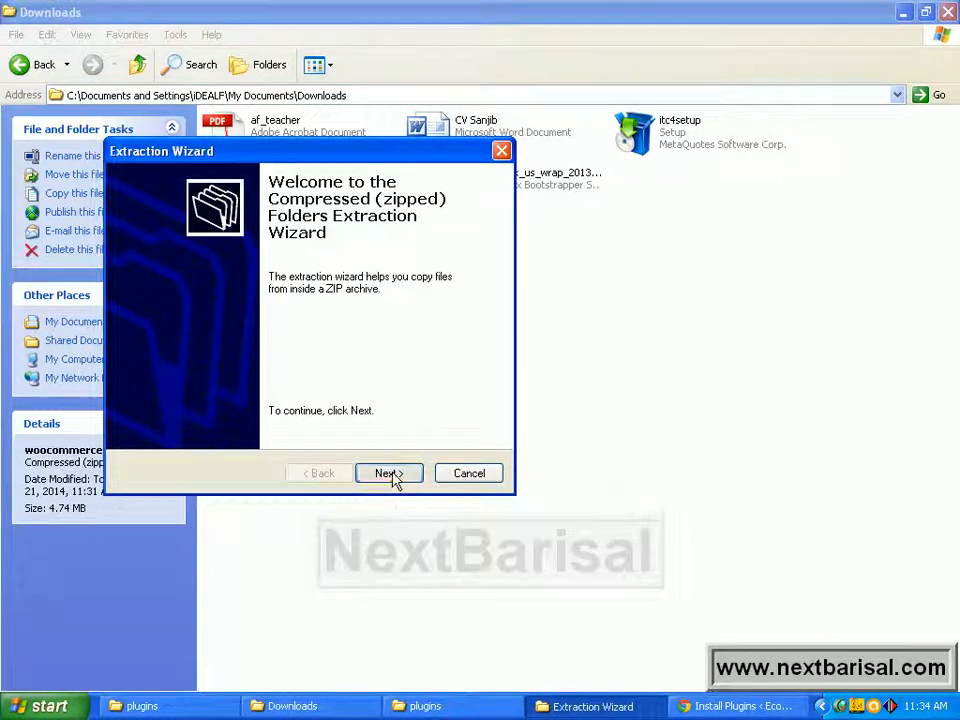
click(389, 474)
click(389, 474)
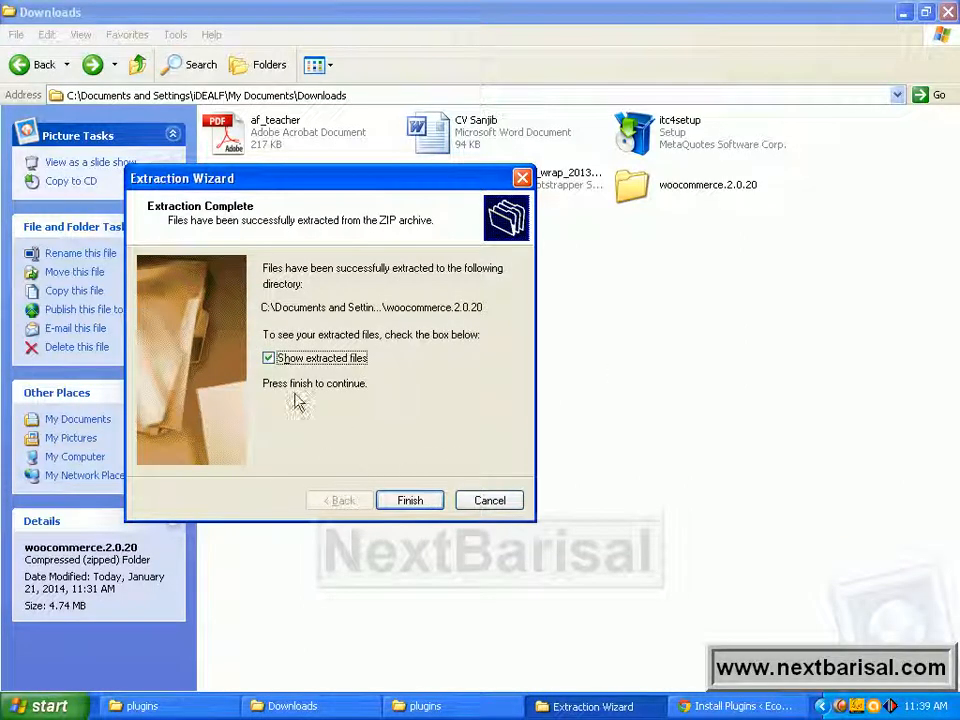
click(269, 360)
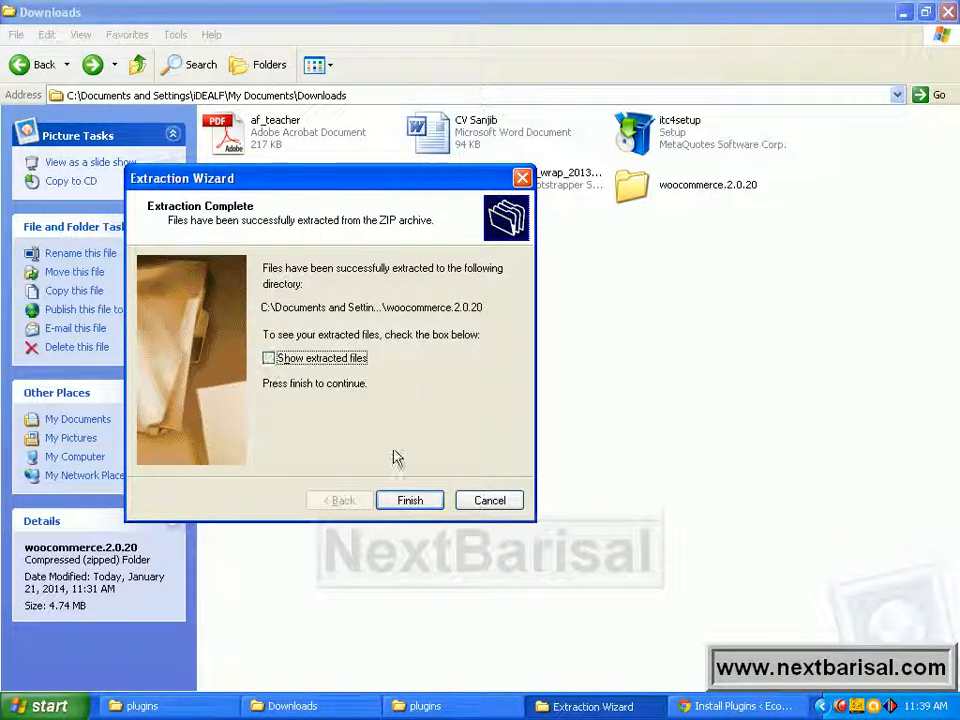
click(420, 504)
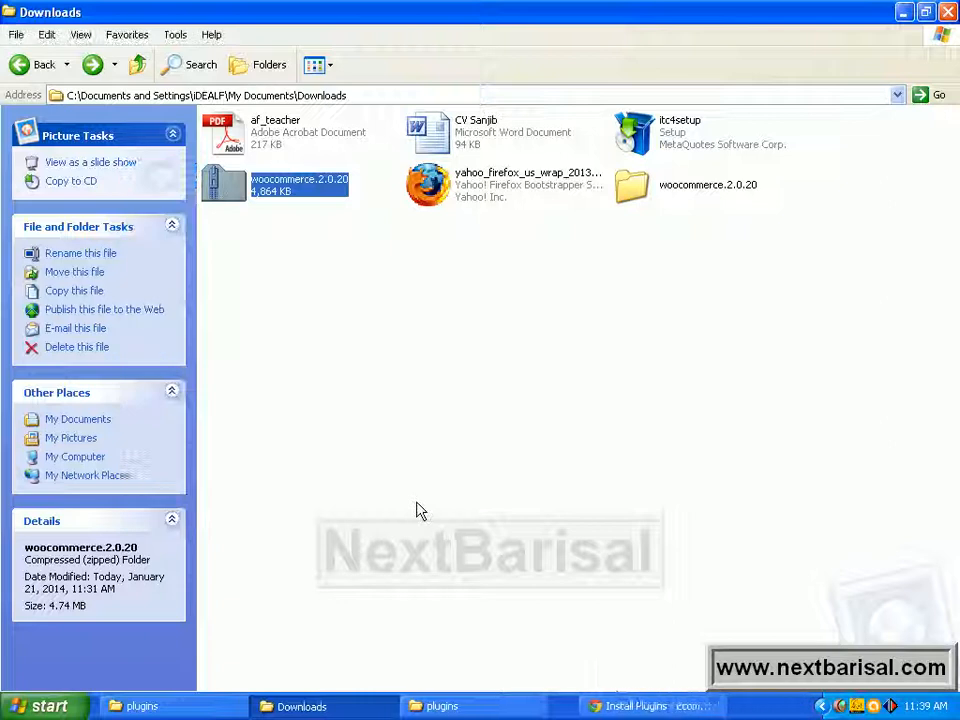
click(476, 324)
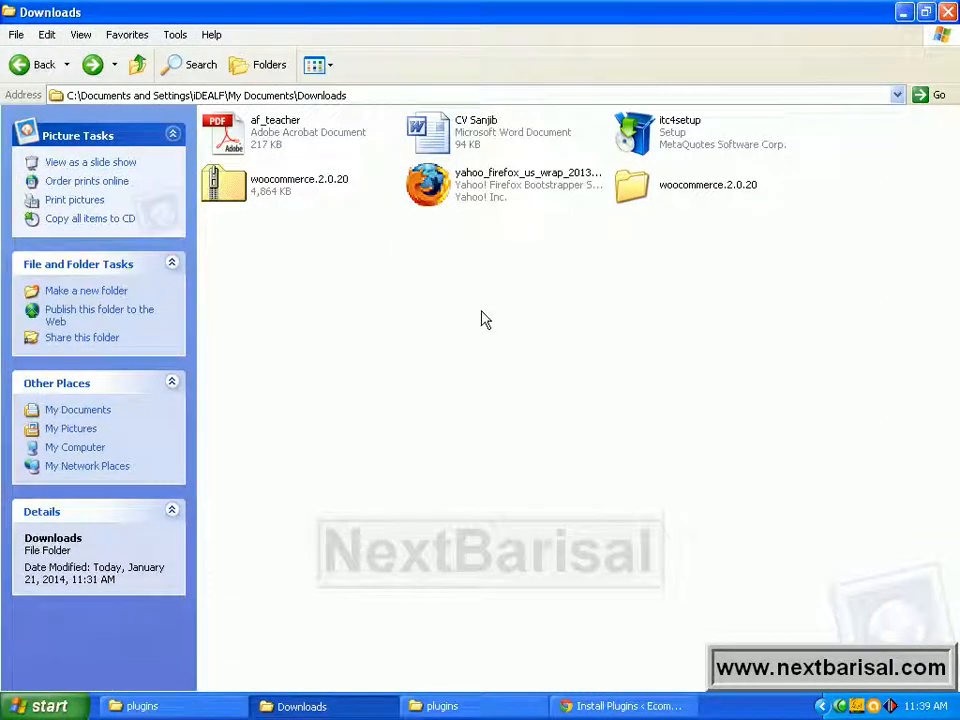
Step: Examine the contents of the extracted woocommerce.2.0.20 folder and its woocommerce subfolder, and return to Downloads
click(627, 199)
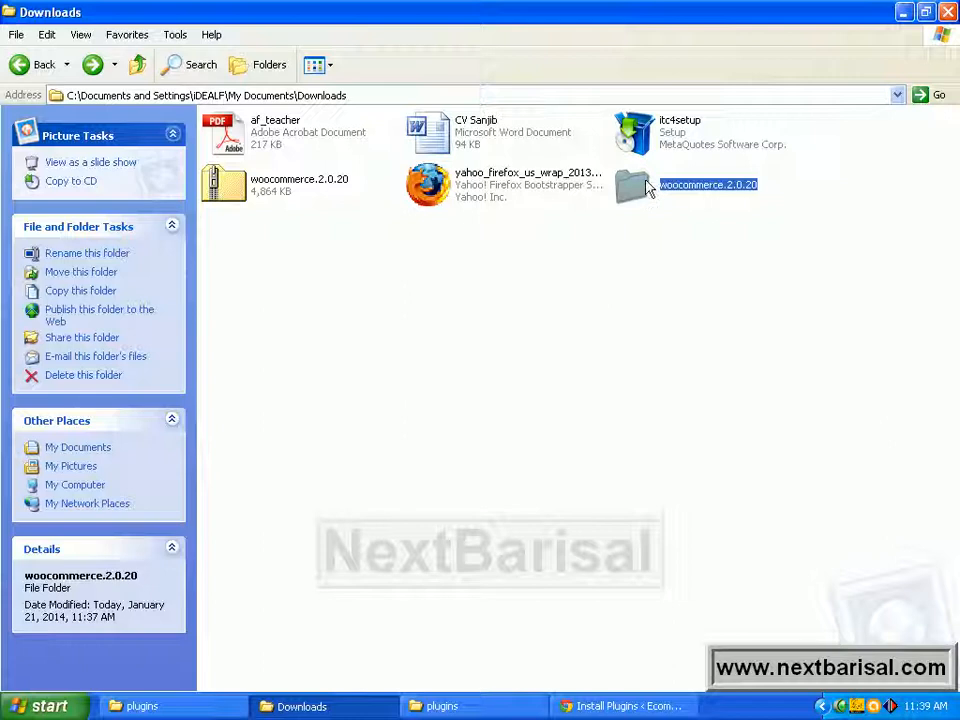
double_click(636, 192)
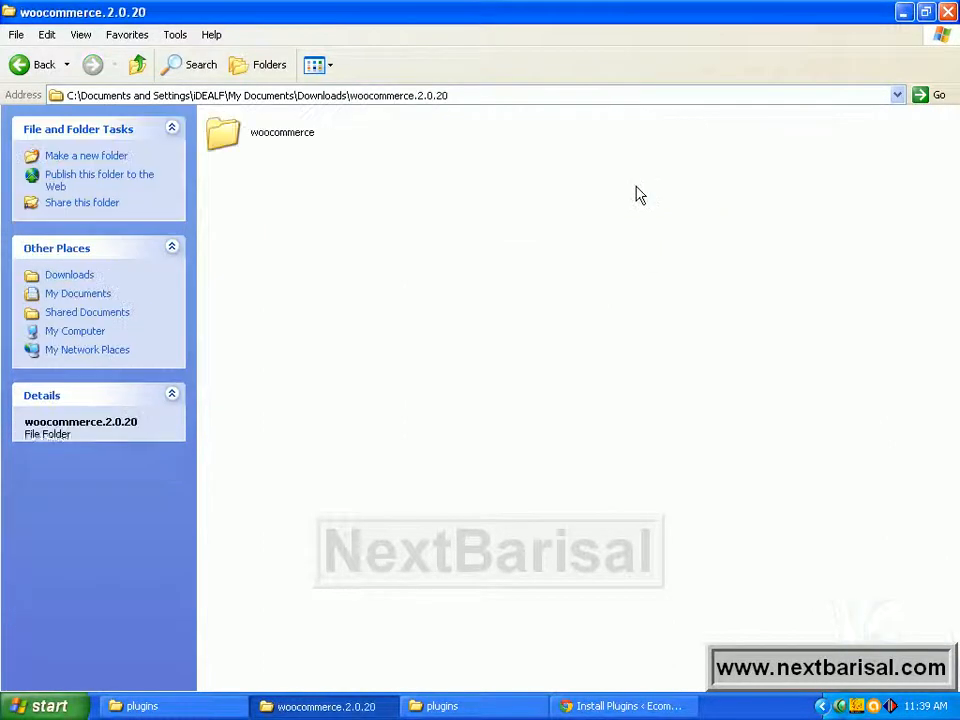
click(259, 140)
double_click(259, 140)
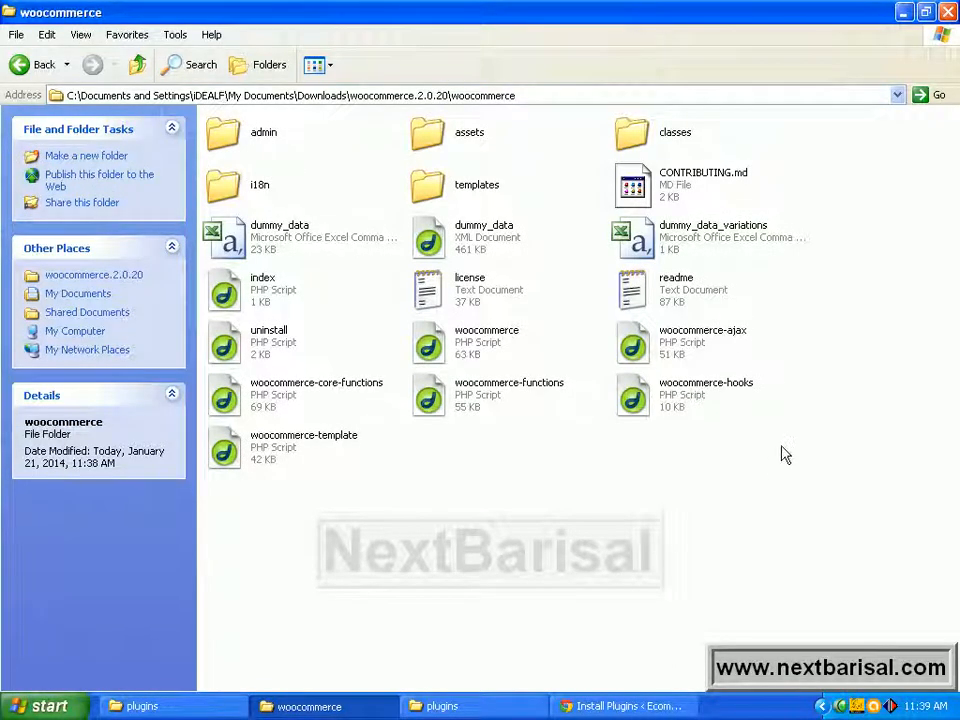
drag(768, 455, 197, 112)
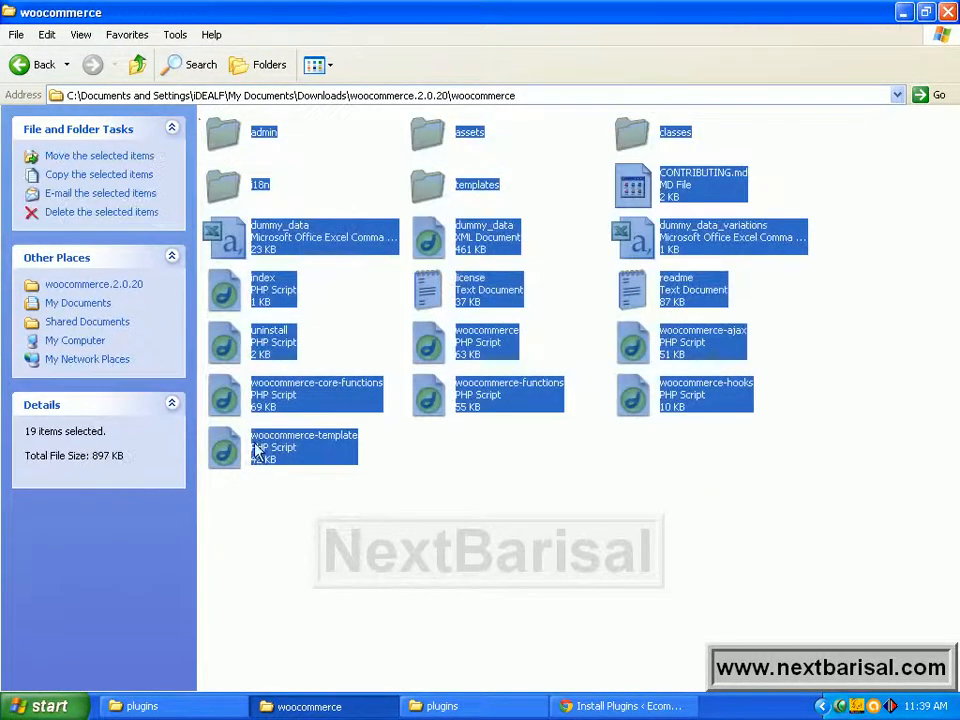
click(258, 545)
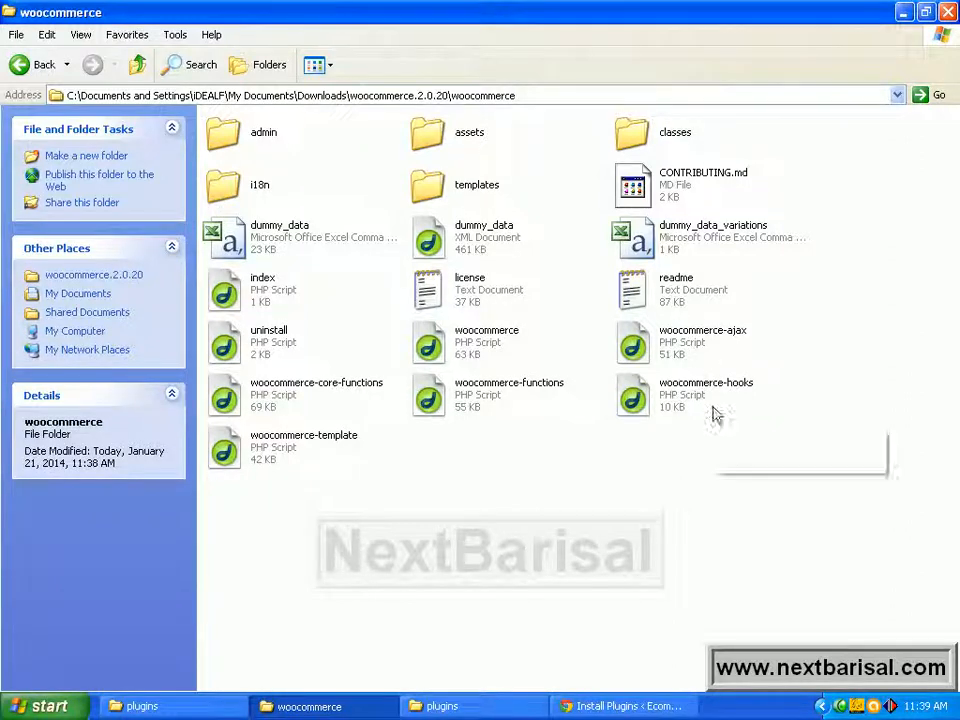
click(20, 64)
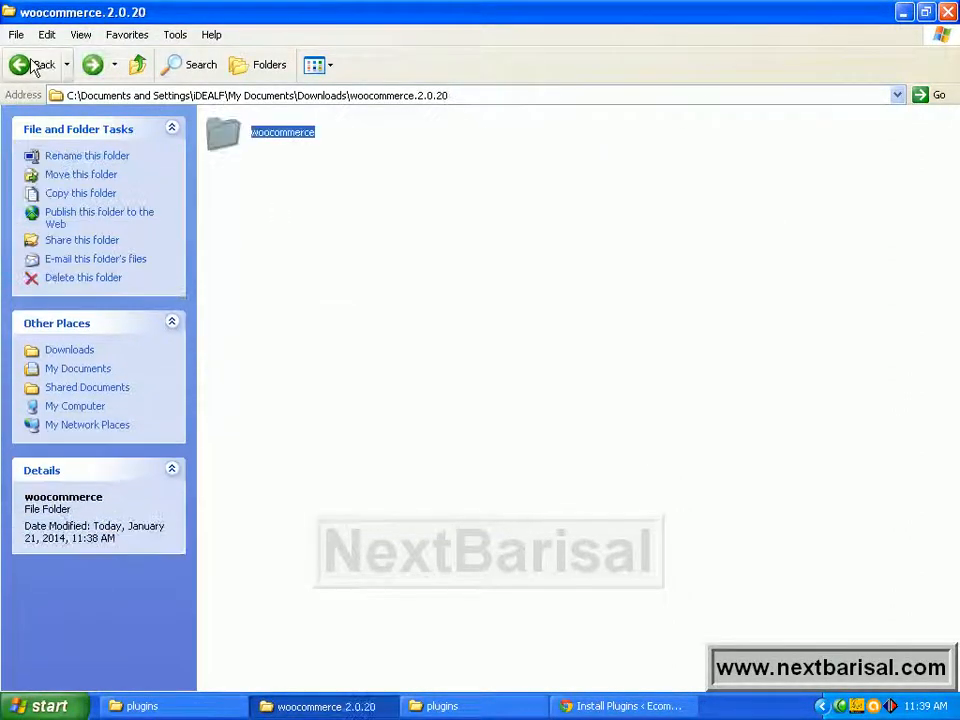
click(39, 66)
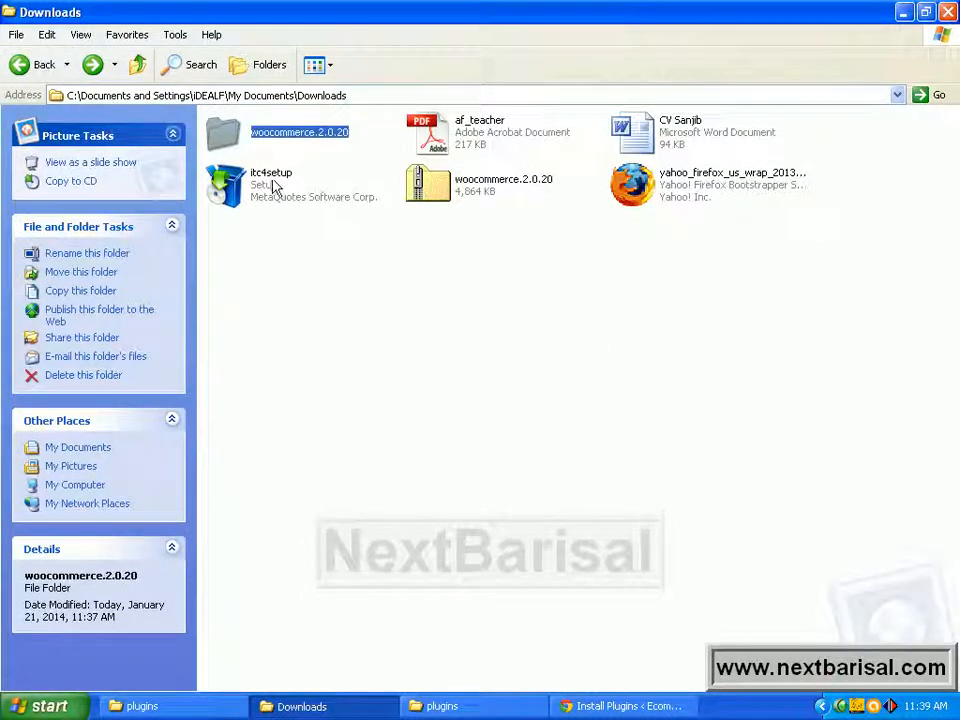
click(279, 312)
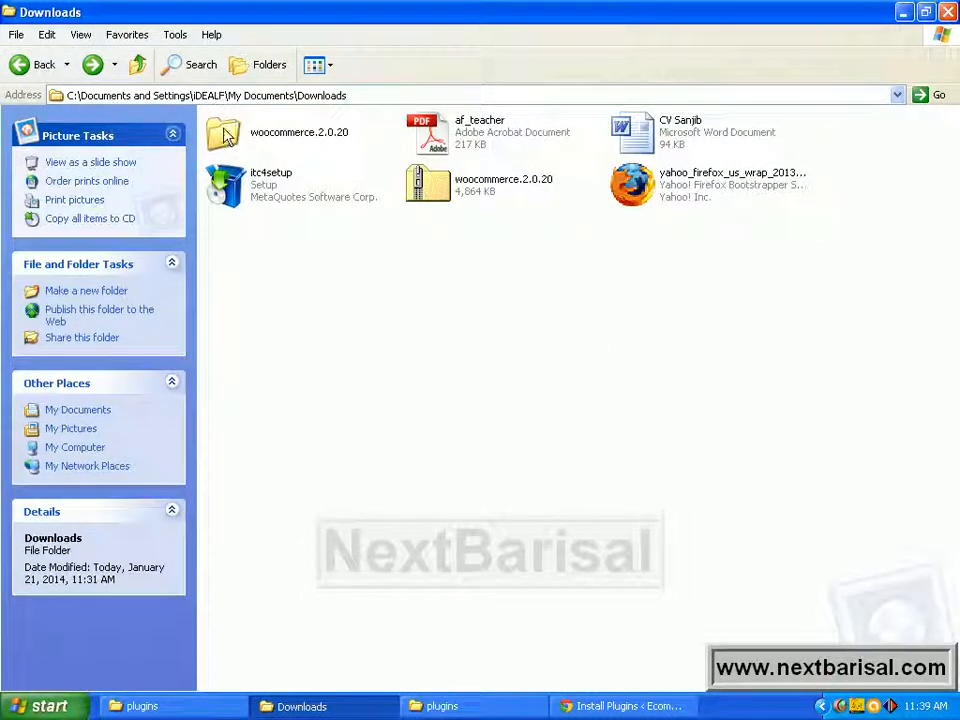
Step: Copy the inner woocommerce folder from Downloads\woocommerce.2.0.20 into G:\xampp\htdocs\ecommerce\wp-content\plugins
double_click(225, 133)
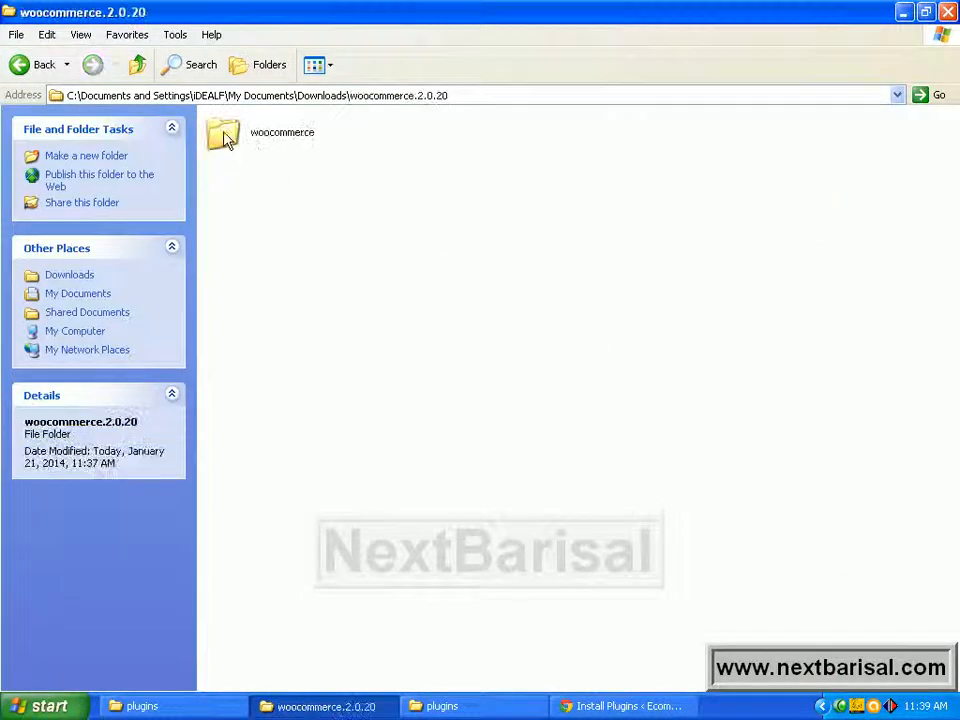
click(225, 135)
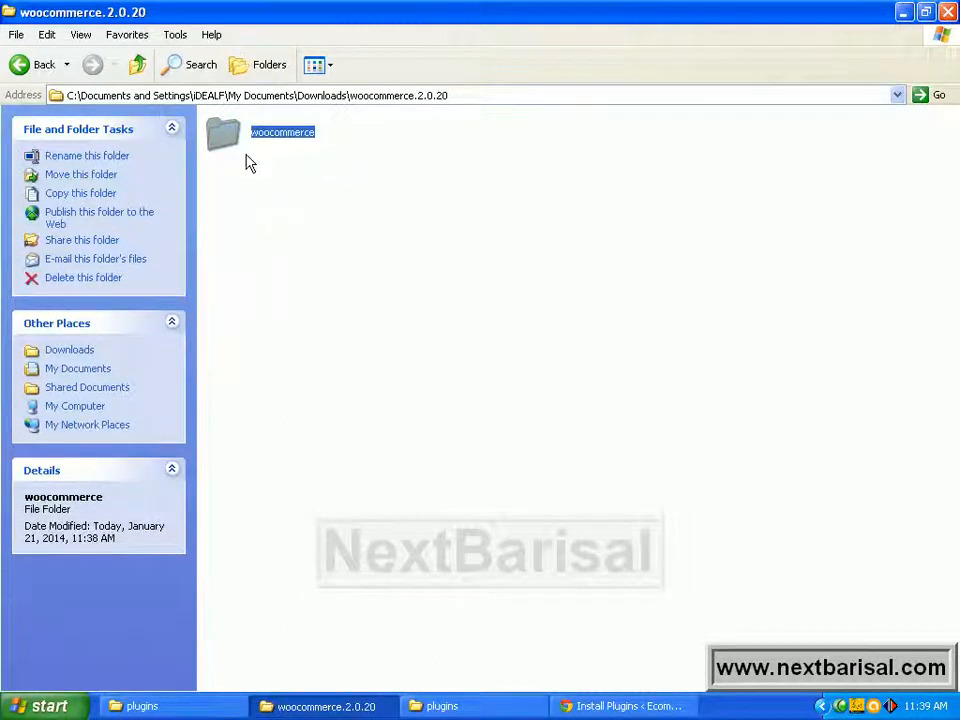
right_click(222, 140)
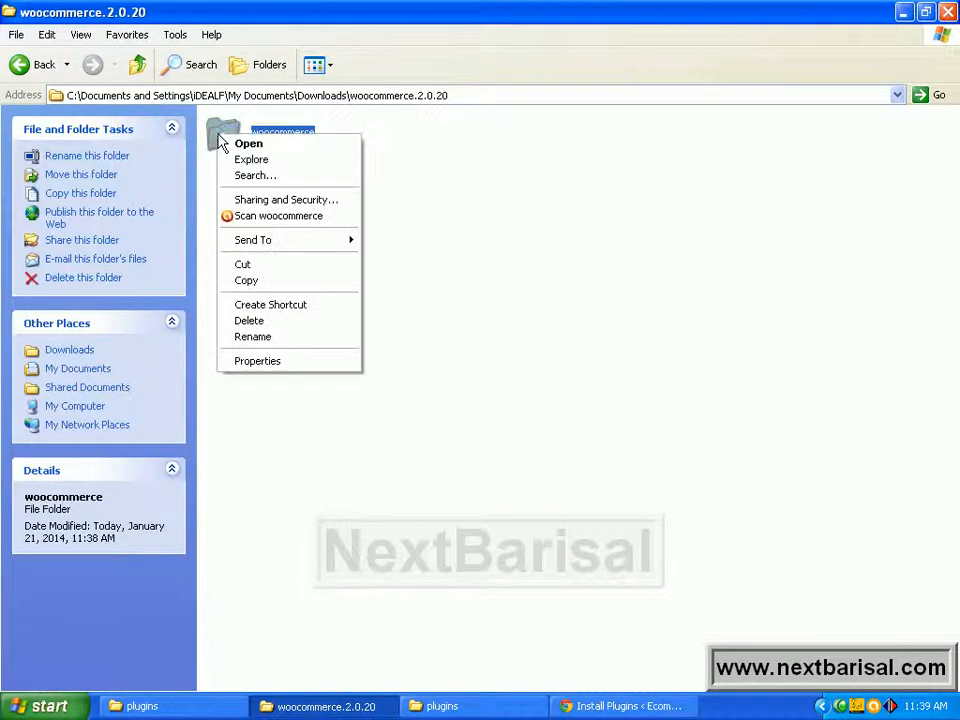
click(278, 283)
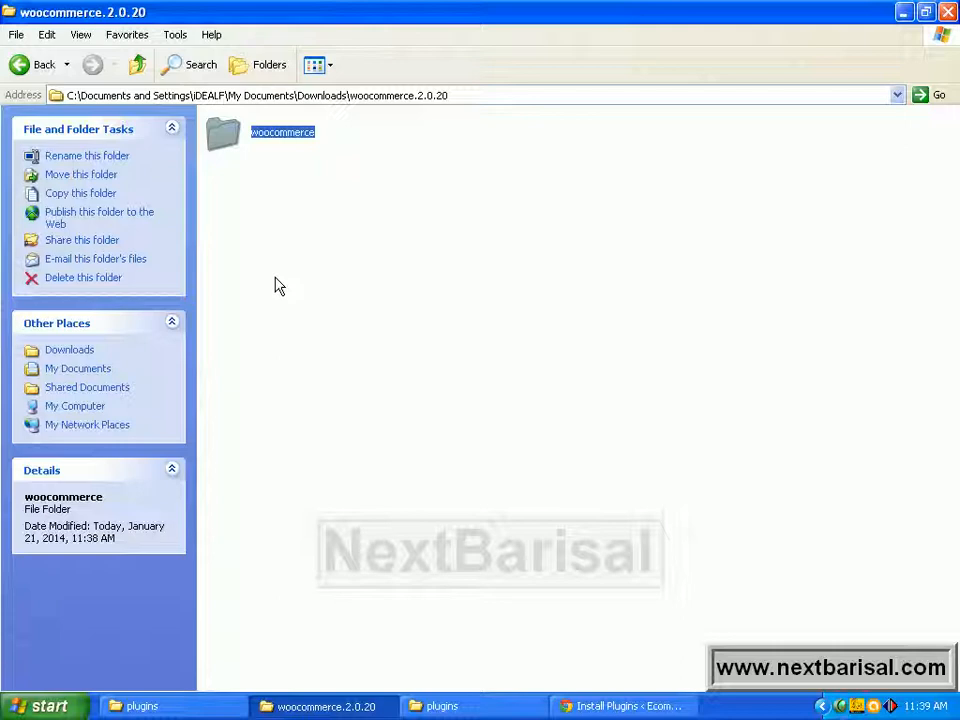
click(499, 708)
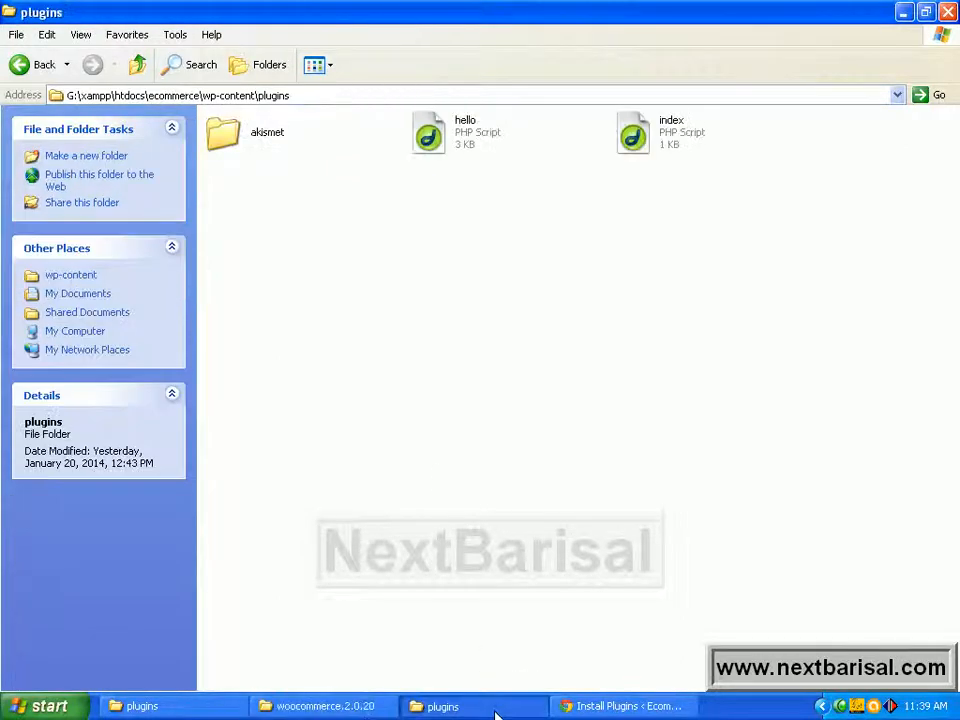
click(232, 97)
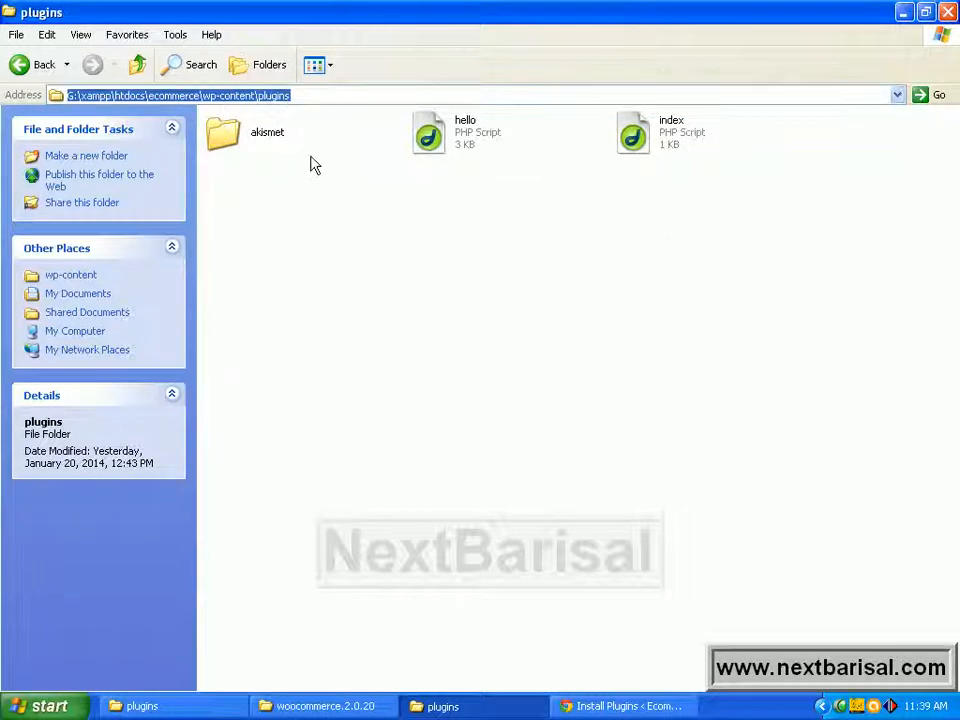
right_click(334, 220)
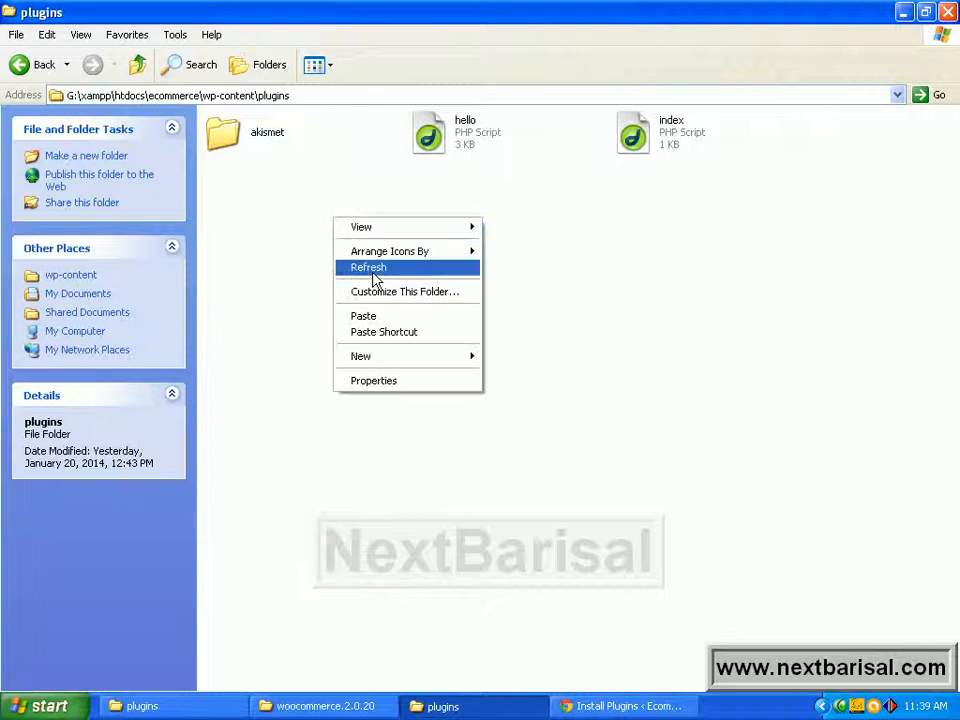
click(385, 325)
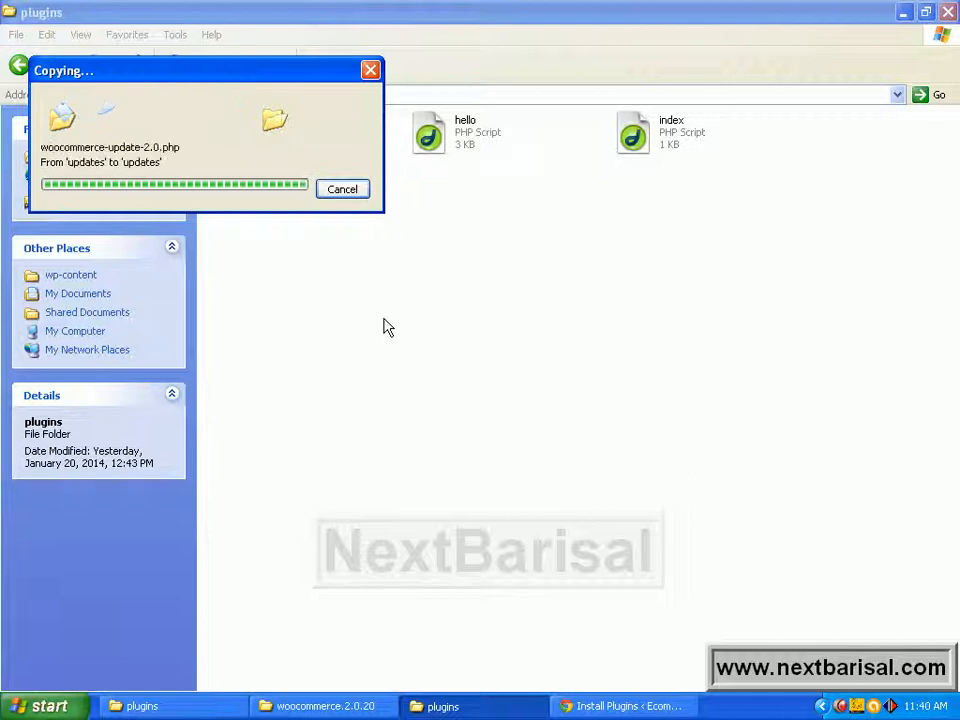
click(350, 316)
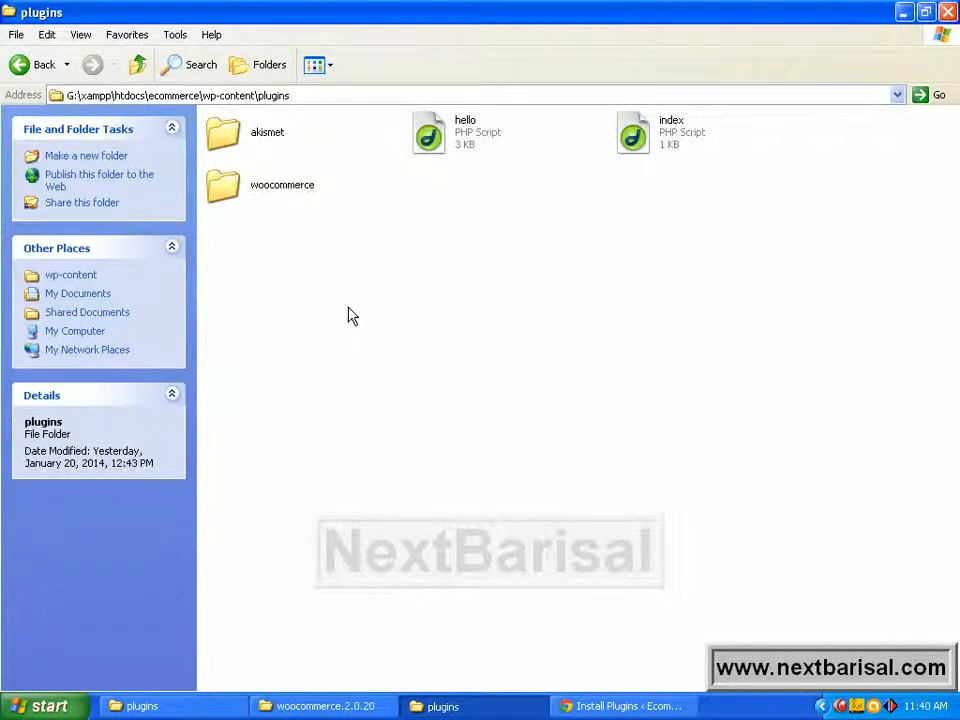
Step: Switch to the WordPress admin in Chrome, find WooCommerce among the installed plugins and activate it
click(590, 706)
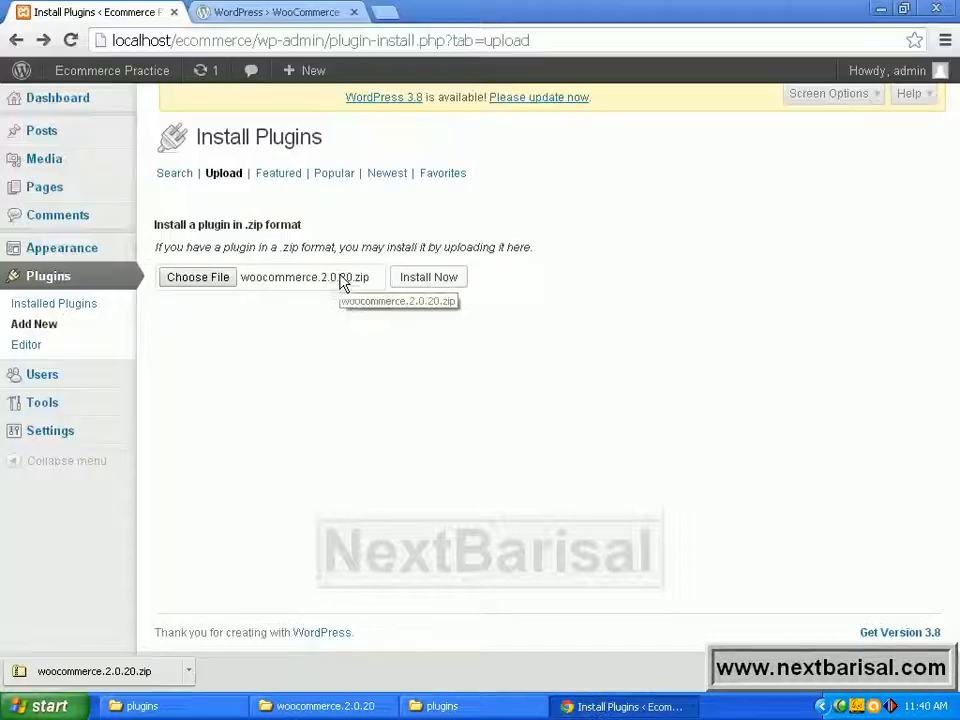
click(61, 312)
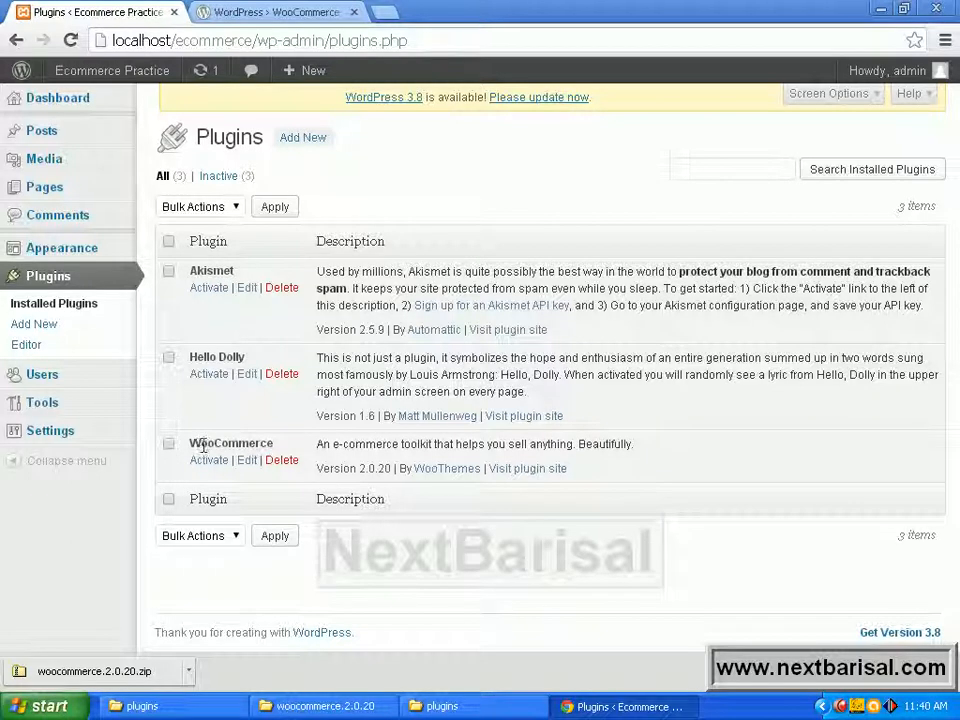
drag(203, 447, 274, 443)
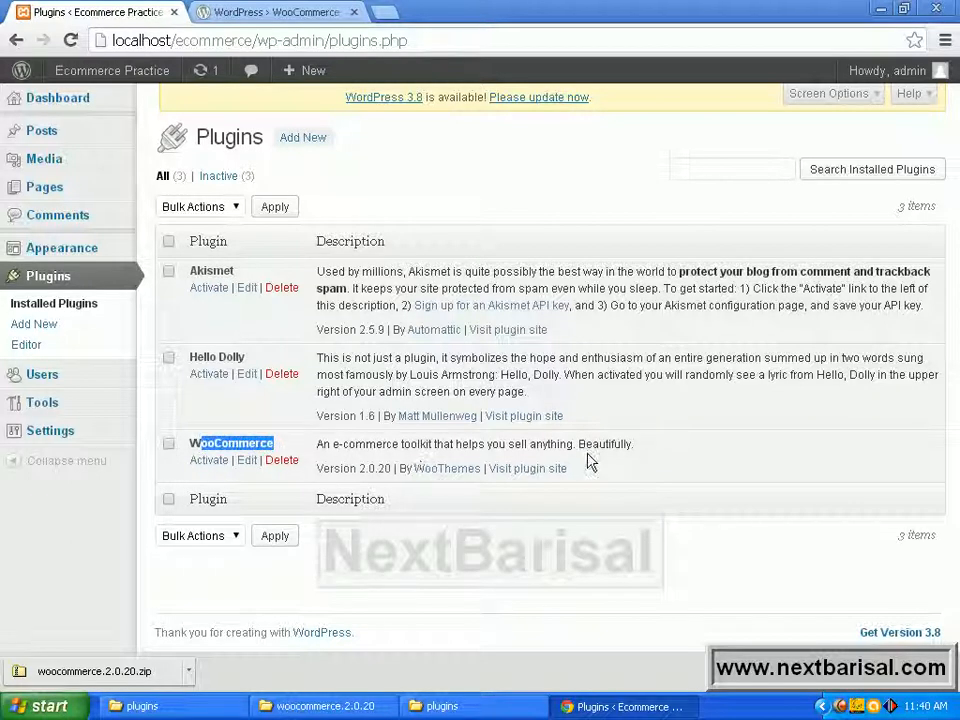
click(205, 465)
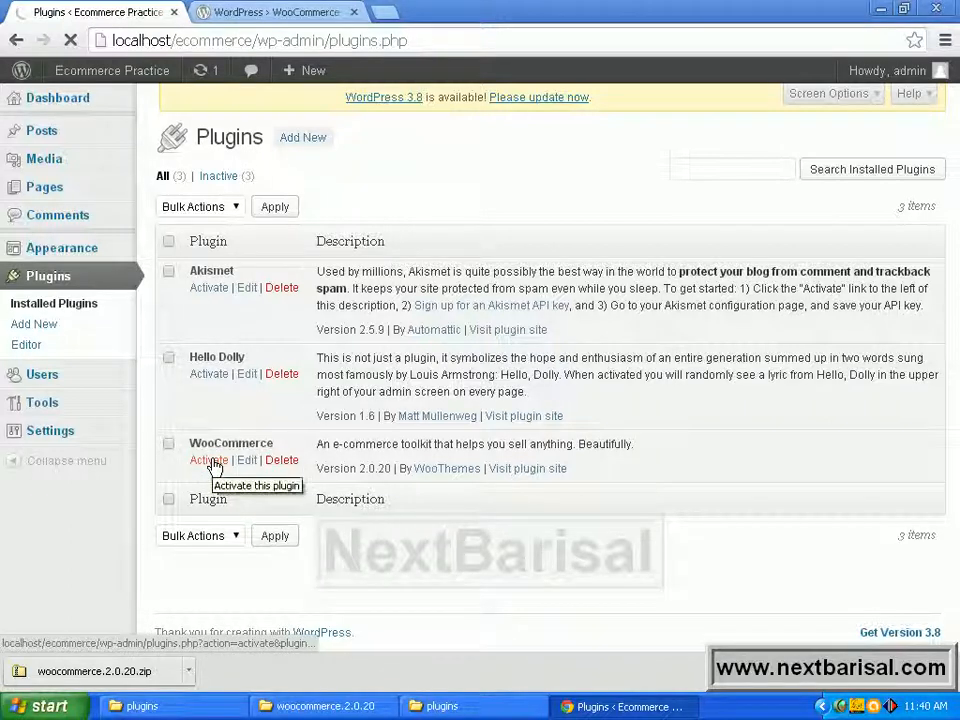
click(210, 460)
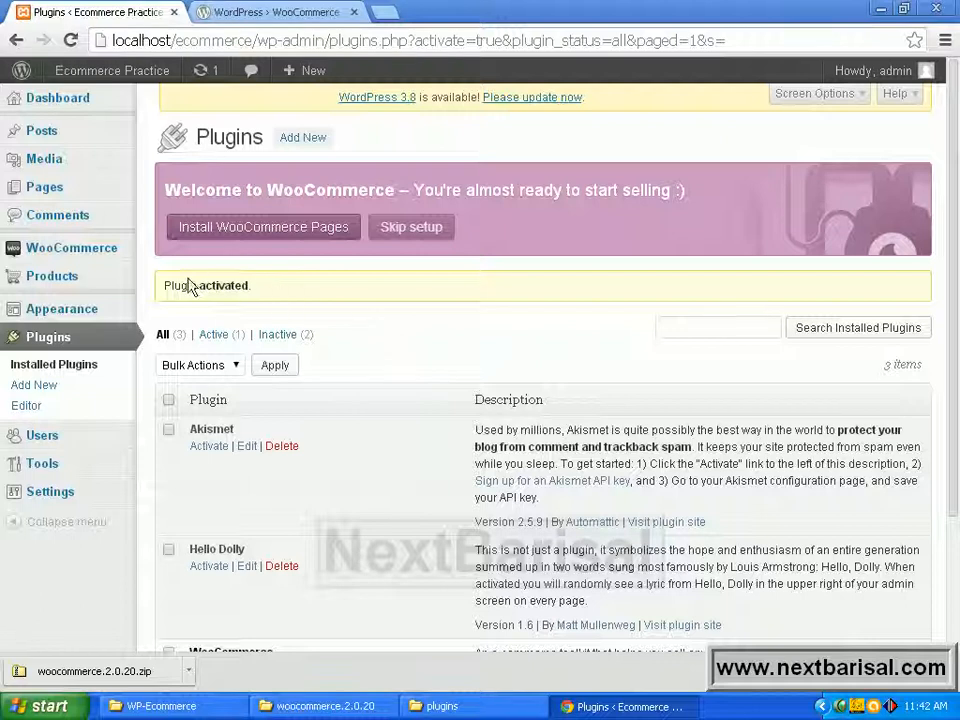
Step: Read the activation notice and the WooCommerce welcome banner, and install the WooCommerce pages
drag(166, 285, 264, 286)
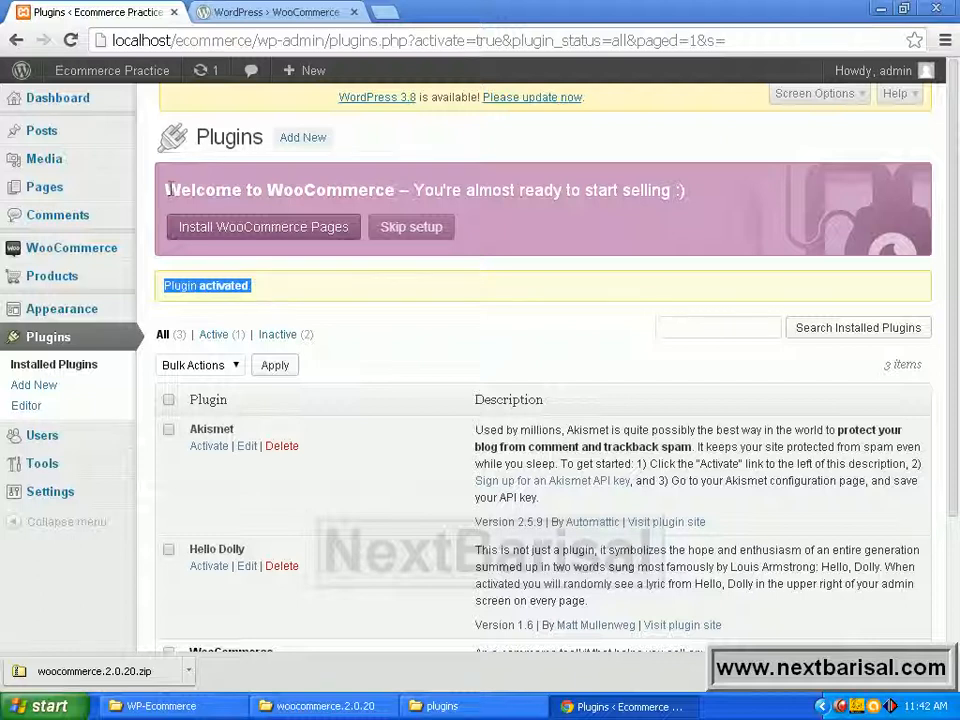
drag(165, 189, 706, 190)
drag(413, 190, 672, 190)
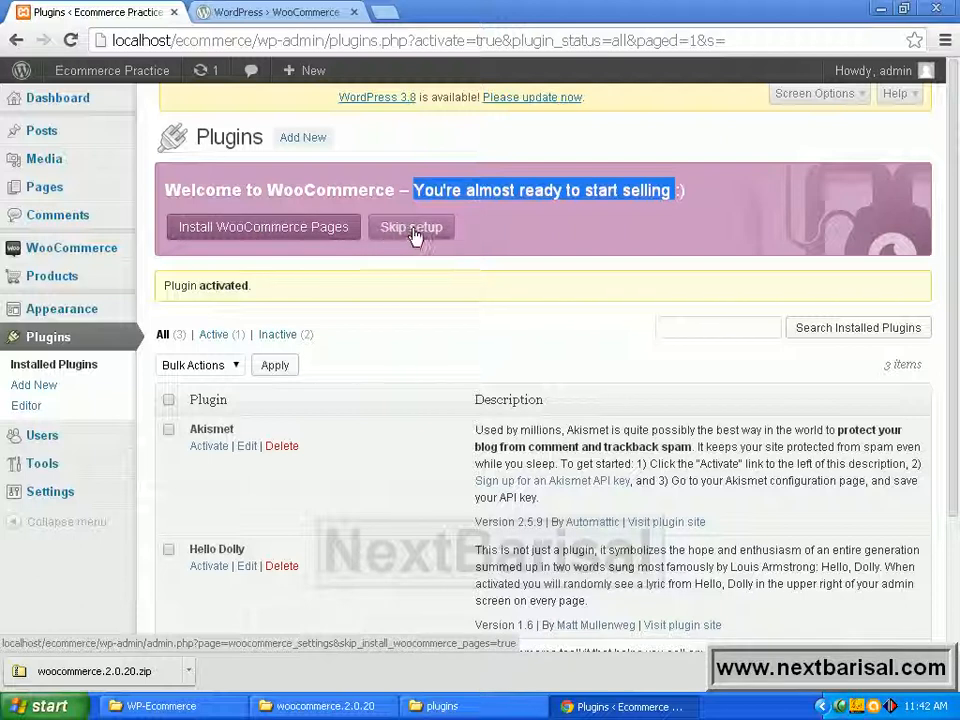
click(270, 238)
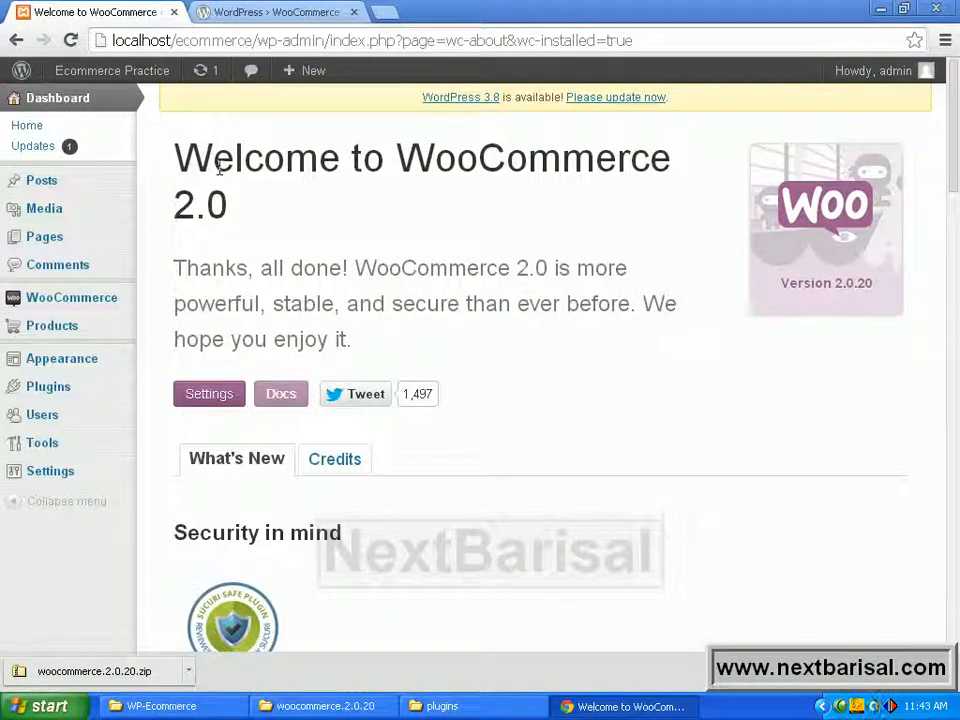
Step: Read the introduction on the WooCommerce 2.0 welcome page and look through its What's New sections
drag(228, 163, 664, 171)
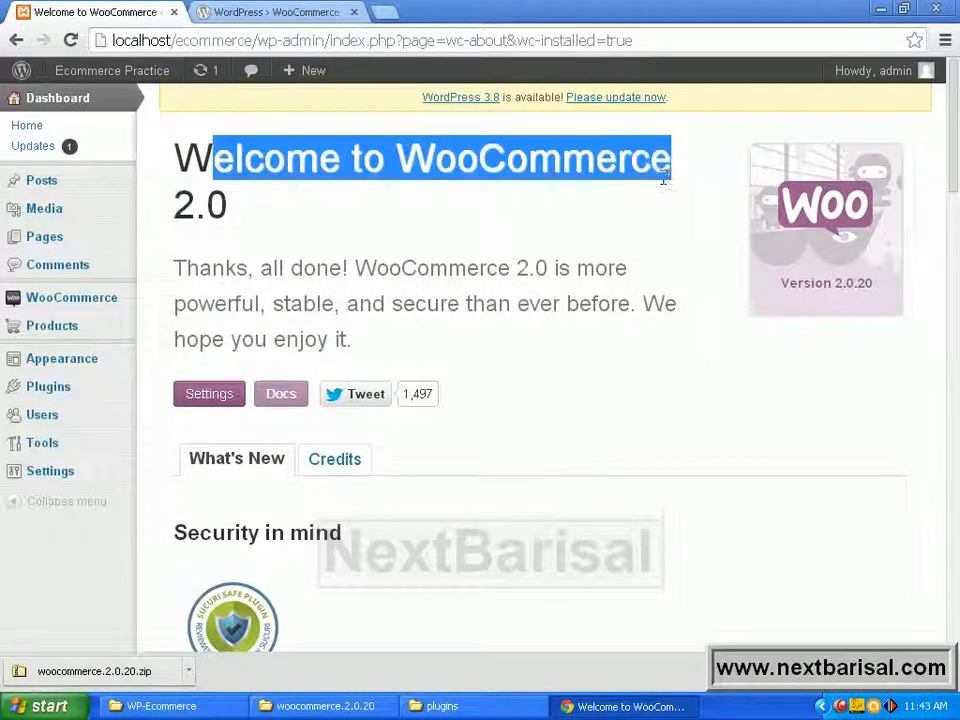
drag(213, 270, 649, 272)
drag(290, 305, 621, 305)
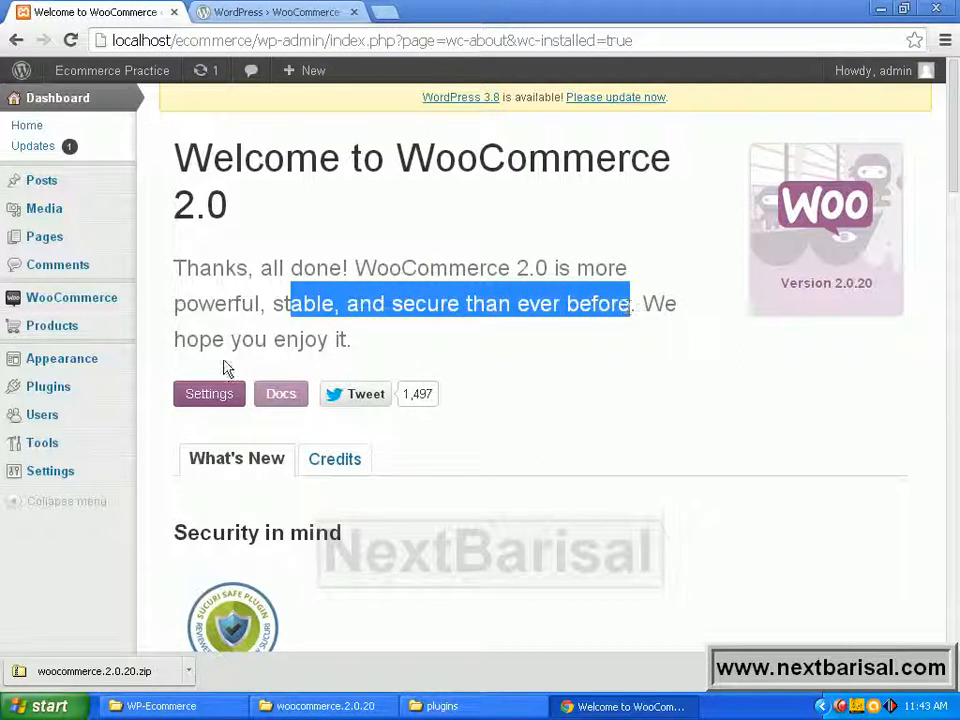
drag(190, 340, 349, 340)
click(355, 292)
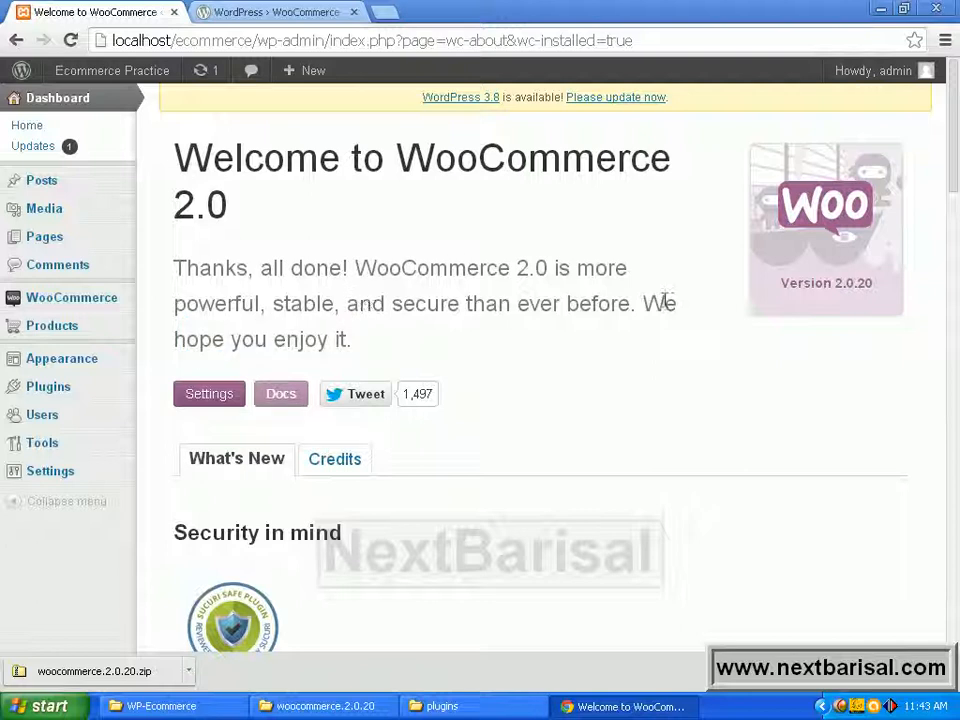
drag(954, 177, 958, 630)
scroll(610, 283, up, 12)
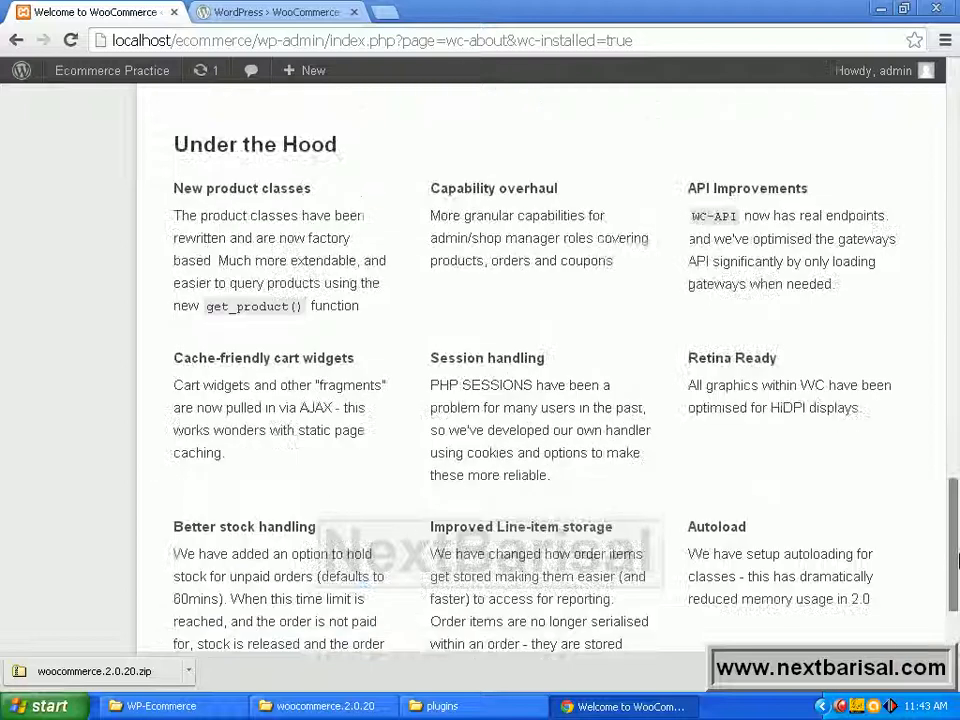